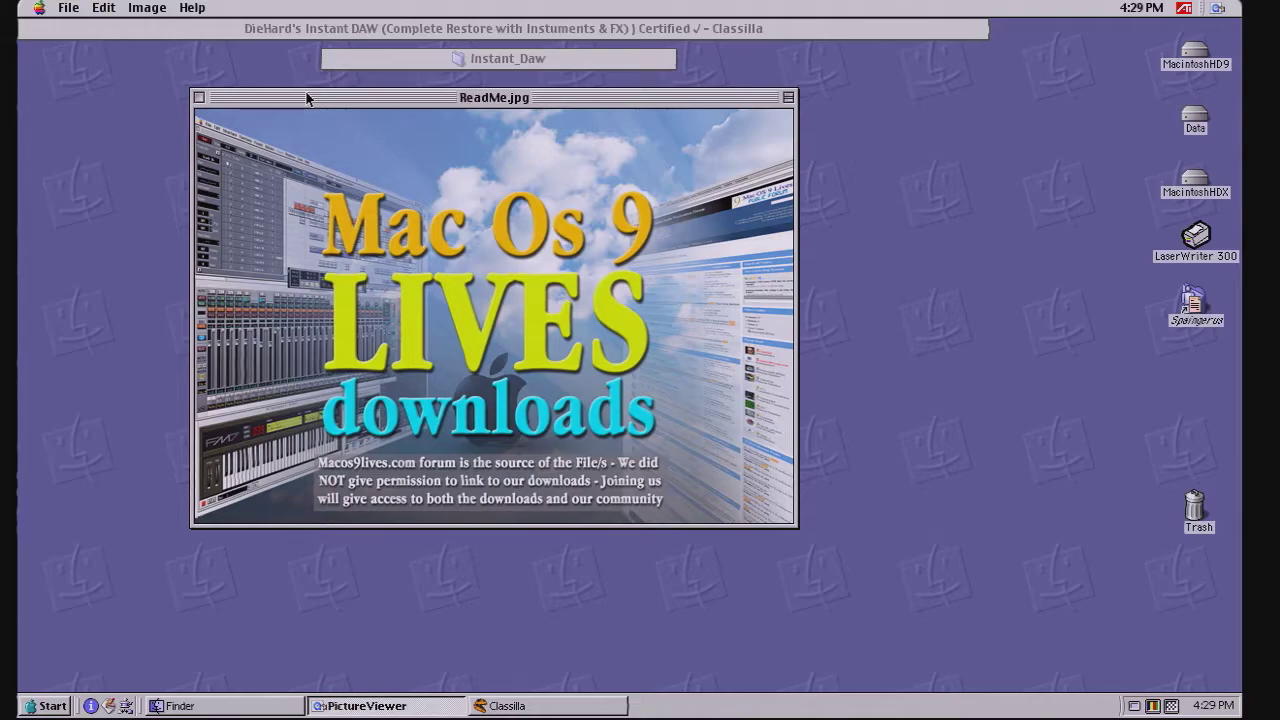
Collapse the ReadMe.jpg picture window, switch to Classilla and expand the Instant DAW forum topic window.
double_click(306, 97)
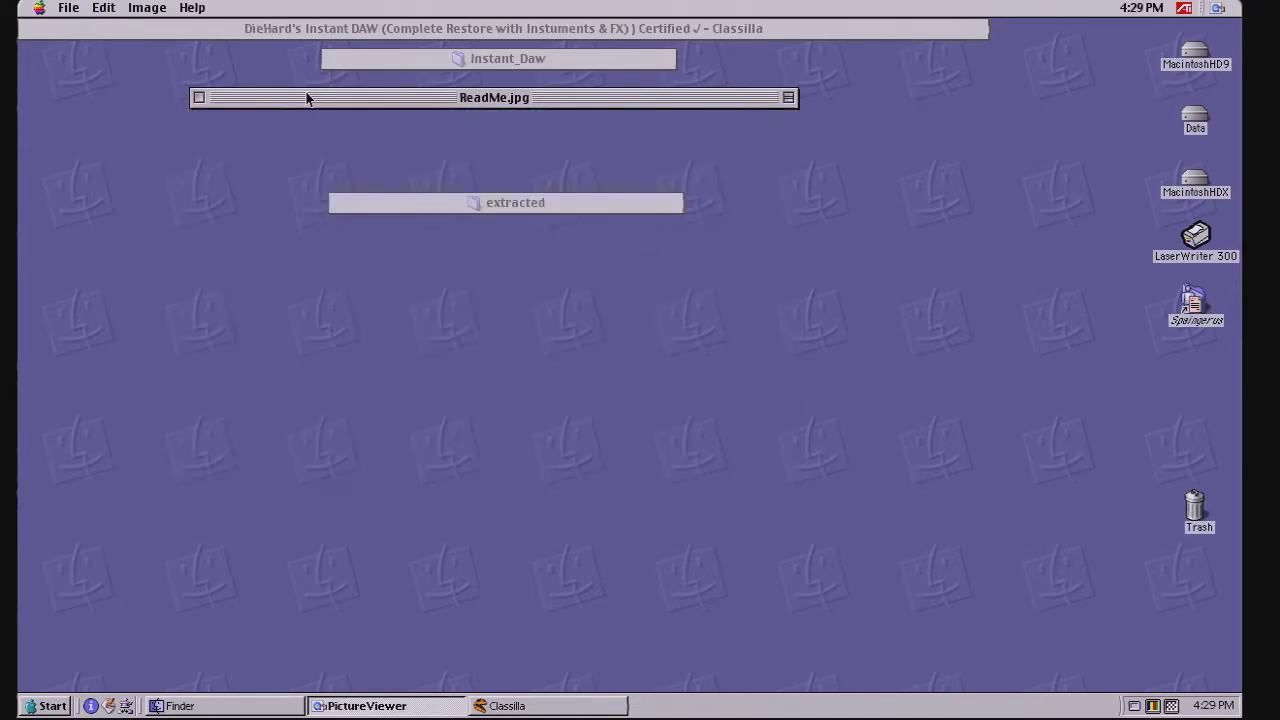
double_click(223, 30)
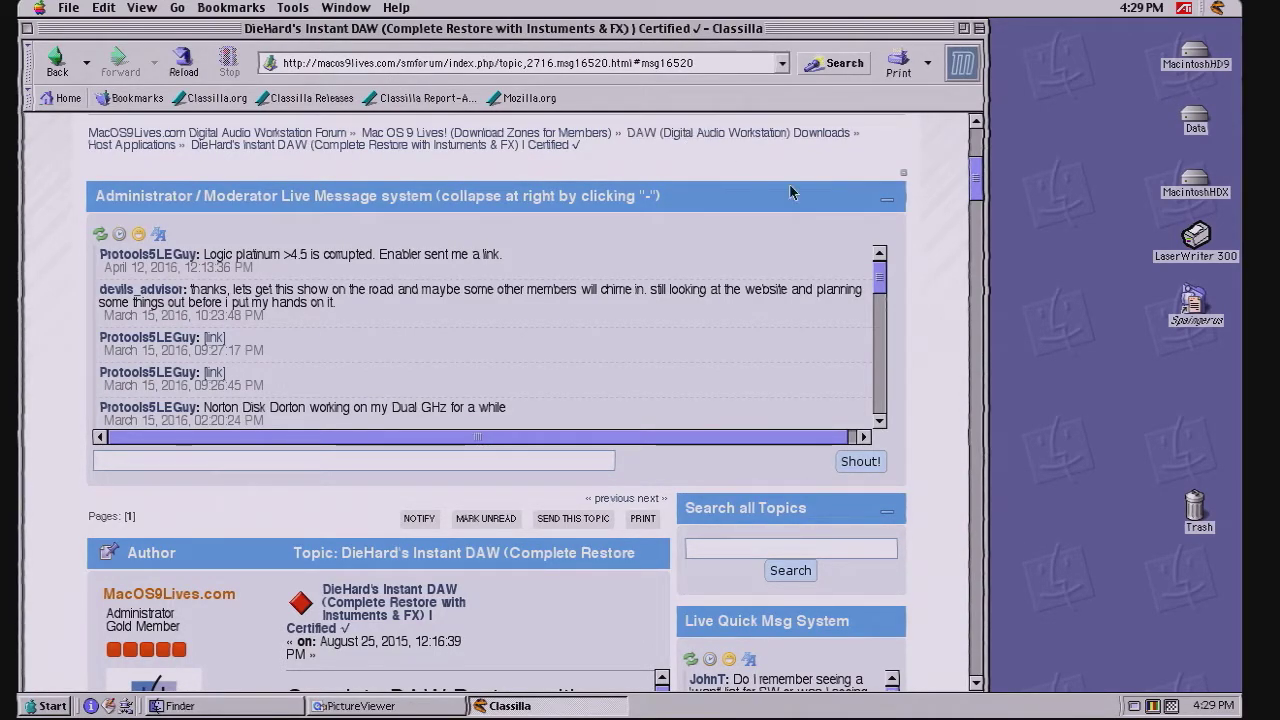
left_click(981, 149)
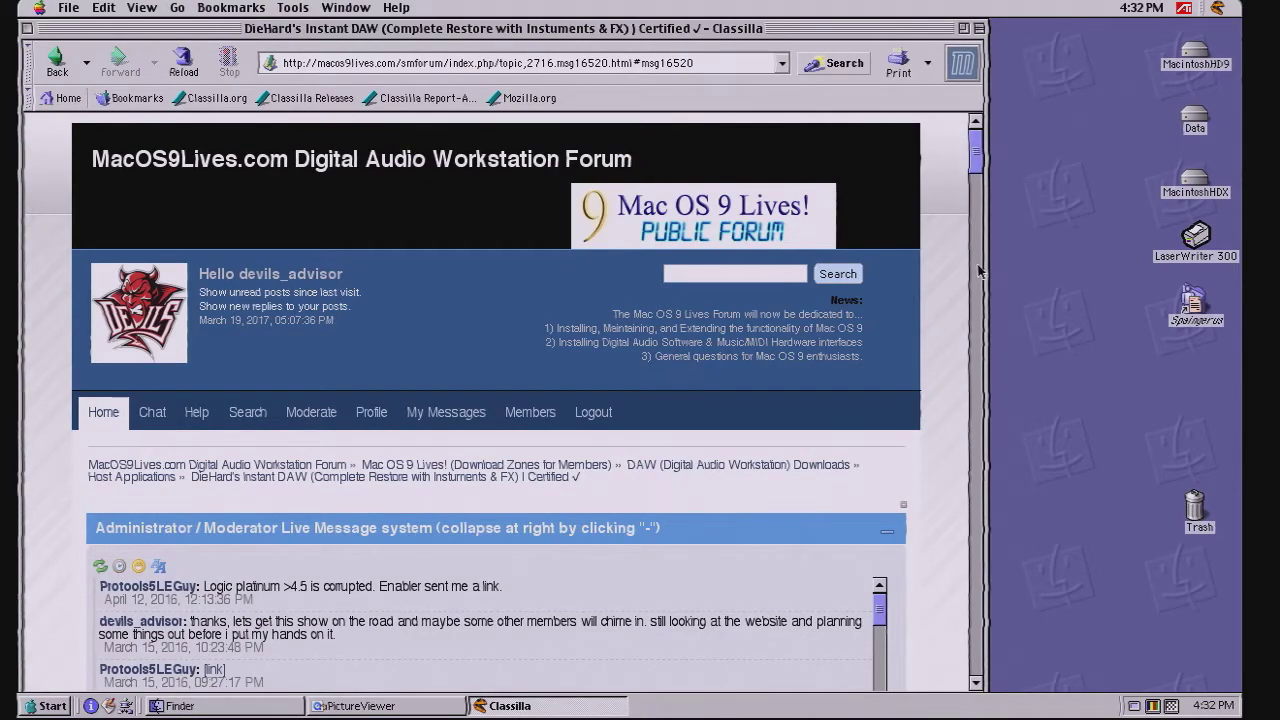
Look through the Instant DAW topic's introduction, download details, restore directions and known issues.
left_click(979, 270)
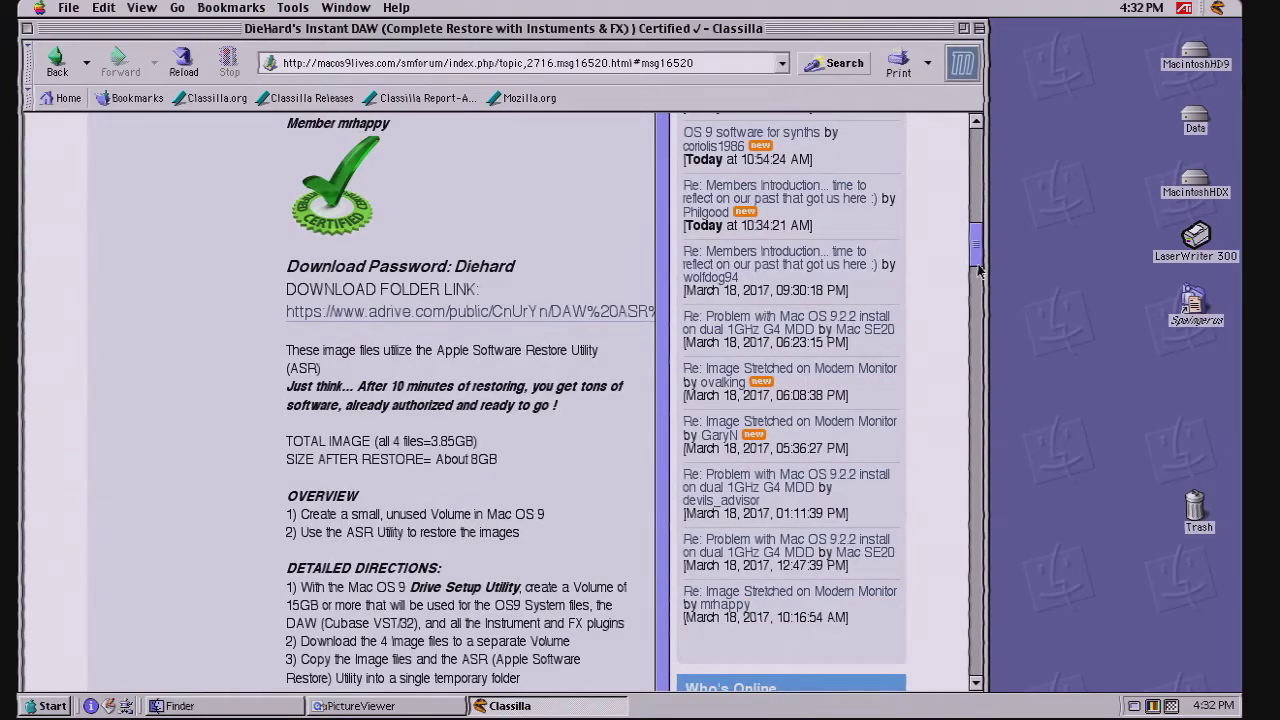
left_click(979, 270)
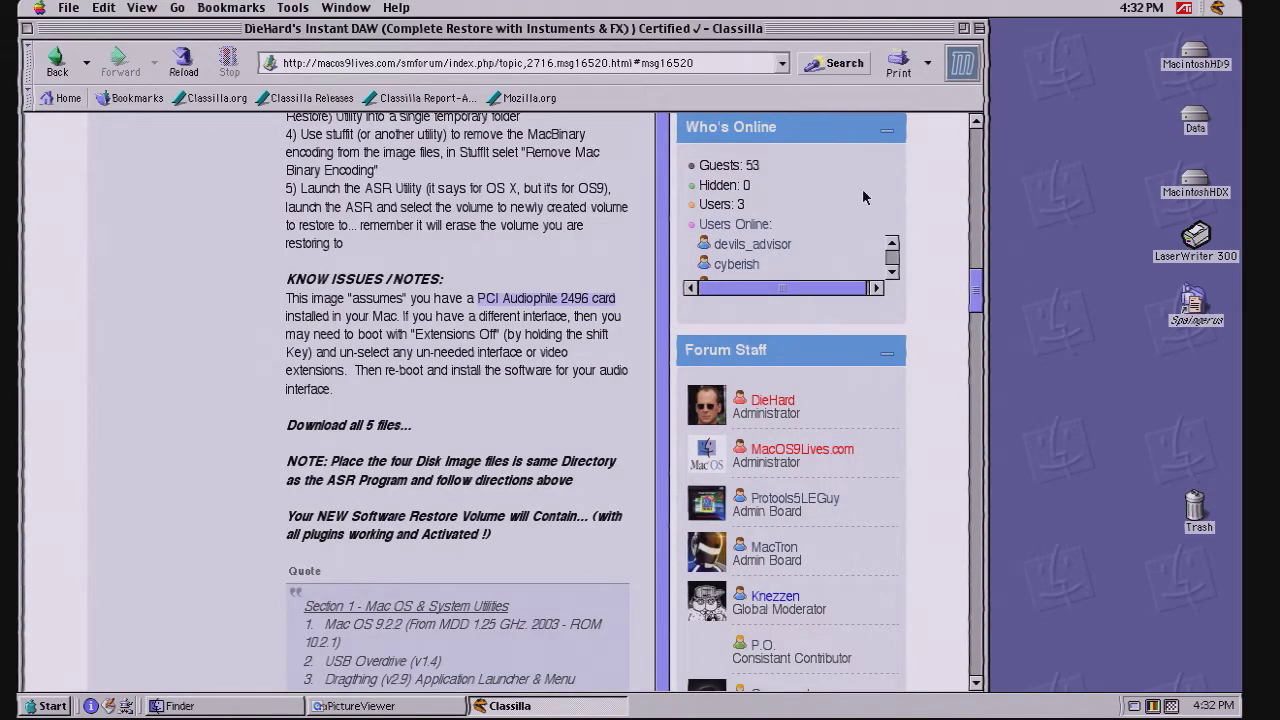
left_click(977, 142)
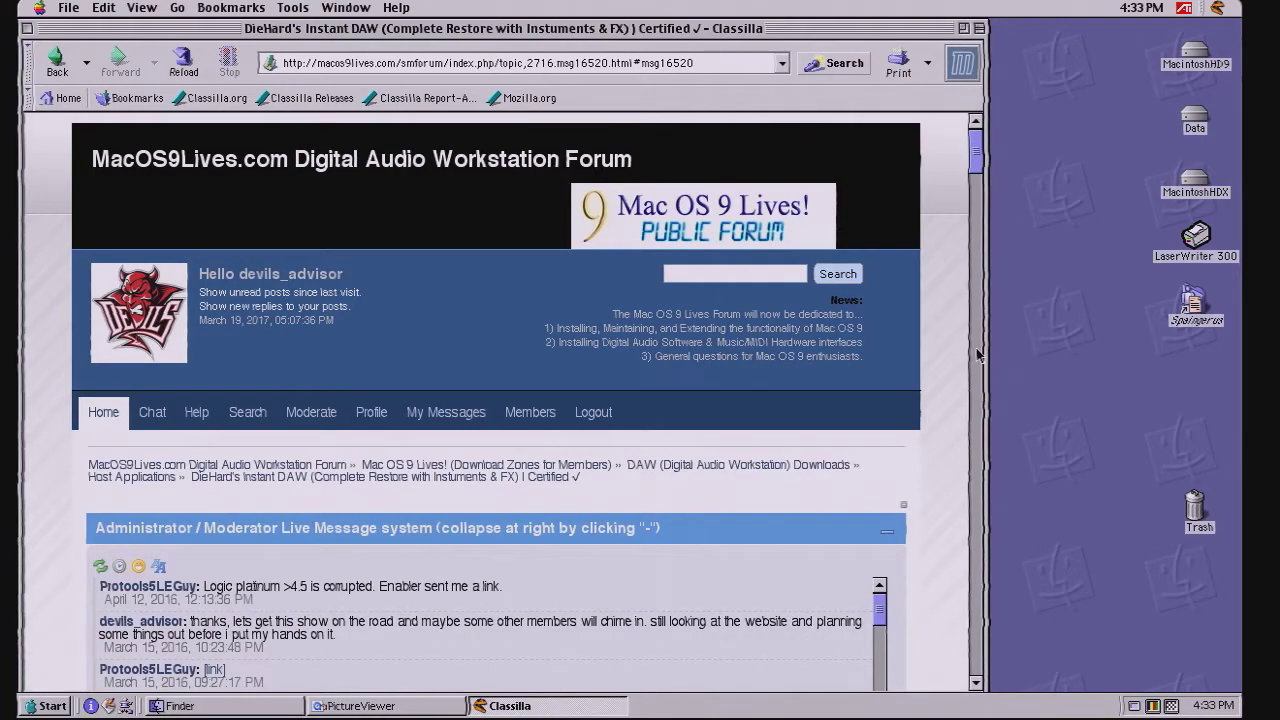
left_click(978, 355)
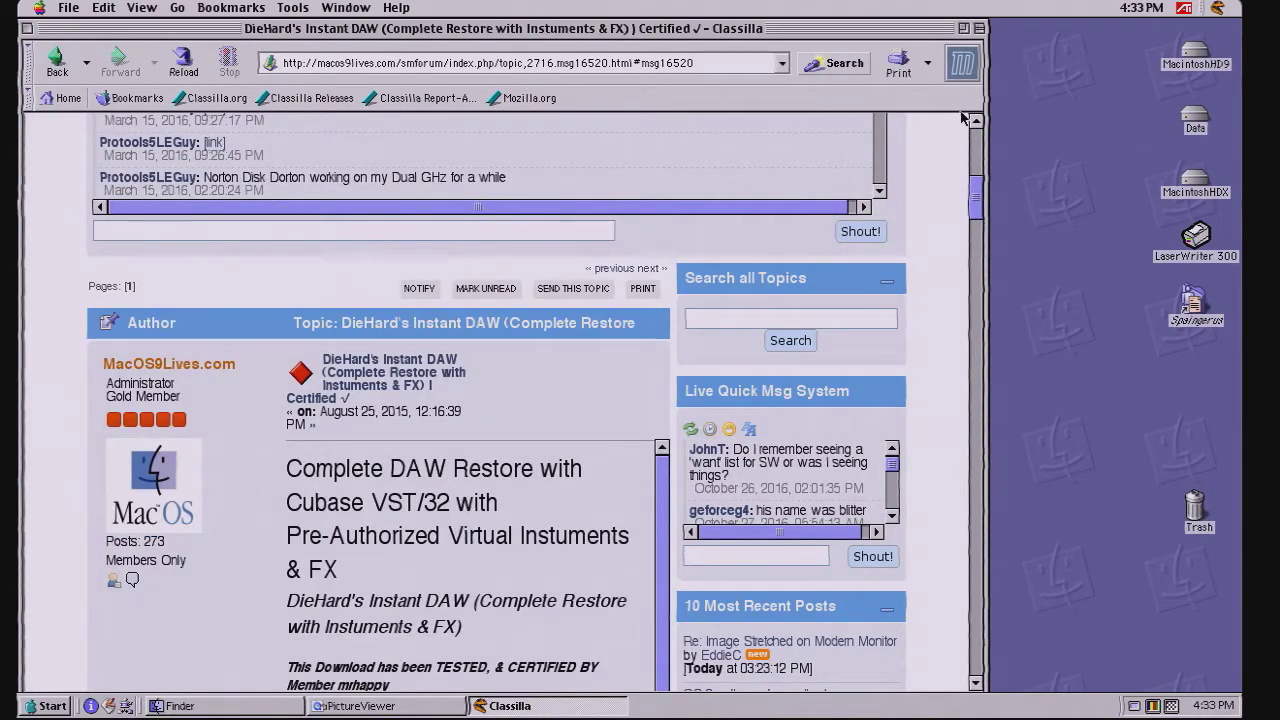
left_click(980, 150)
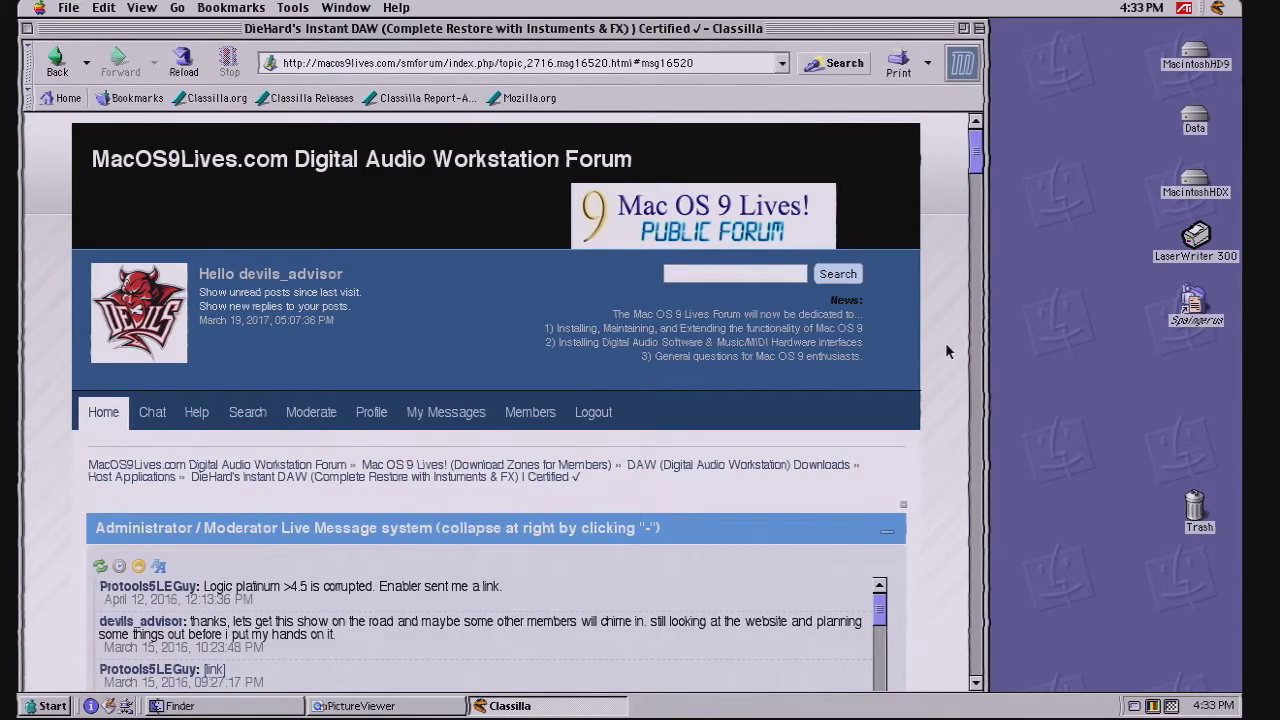
left_click(977, 401)
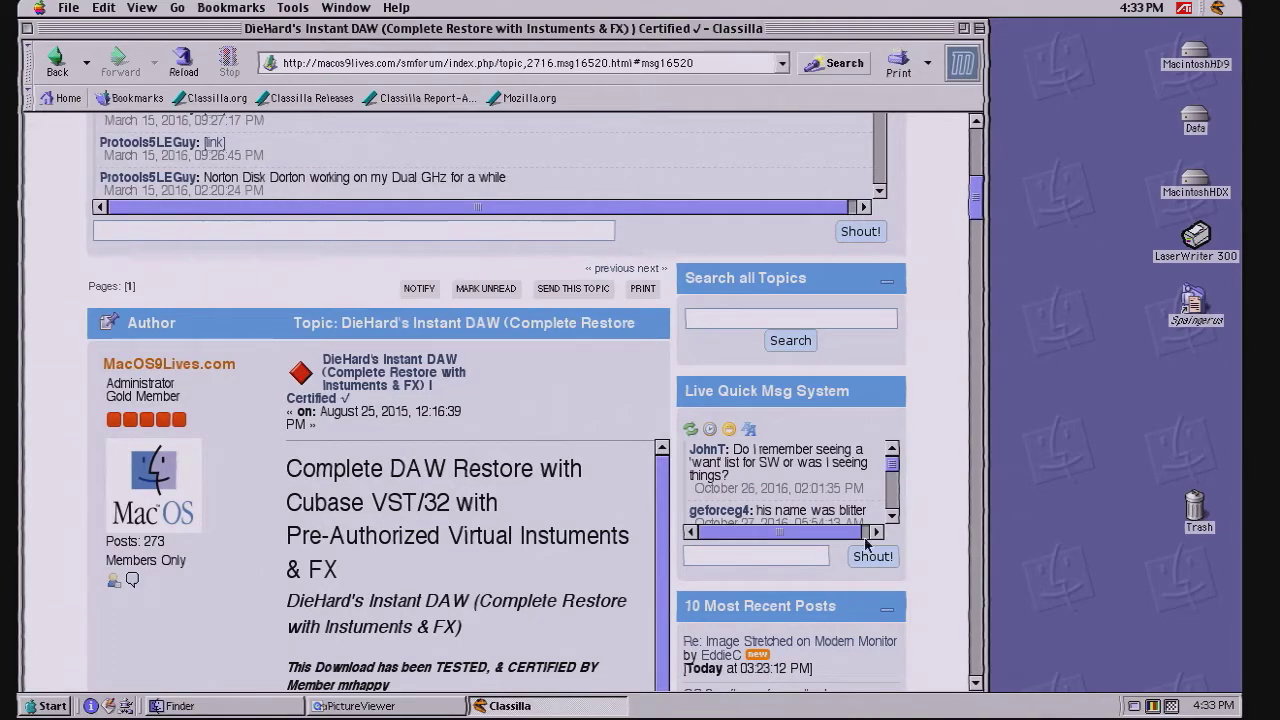
scroll(537, 352, "down", 5)
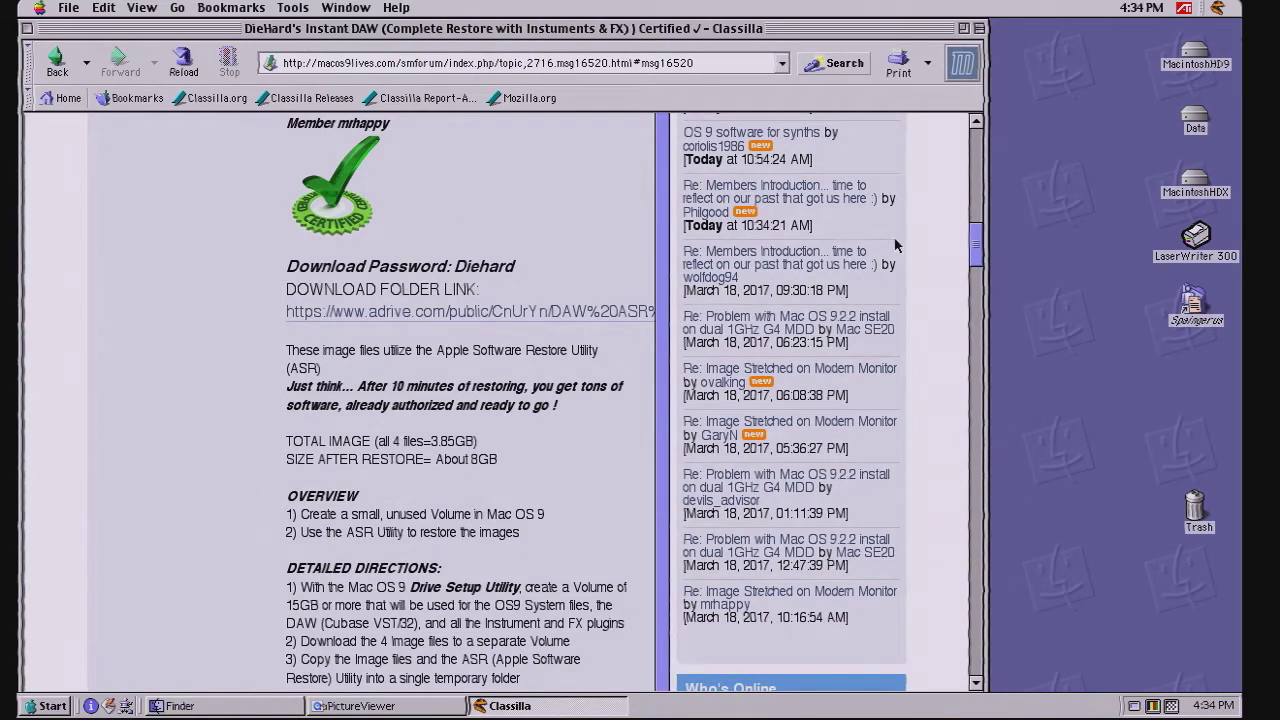
left_click_drag(978, 250, 978, 205)
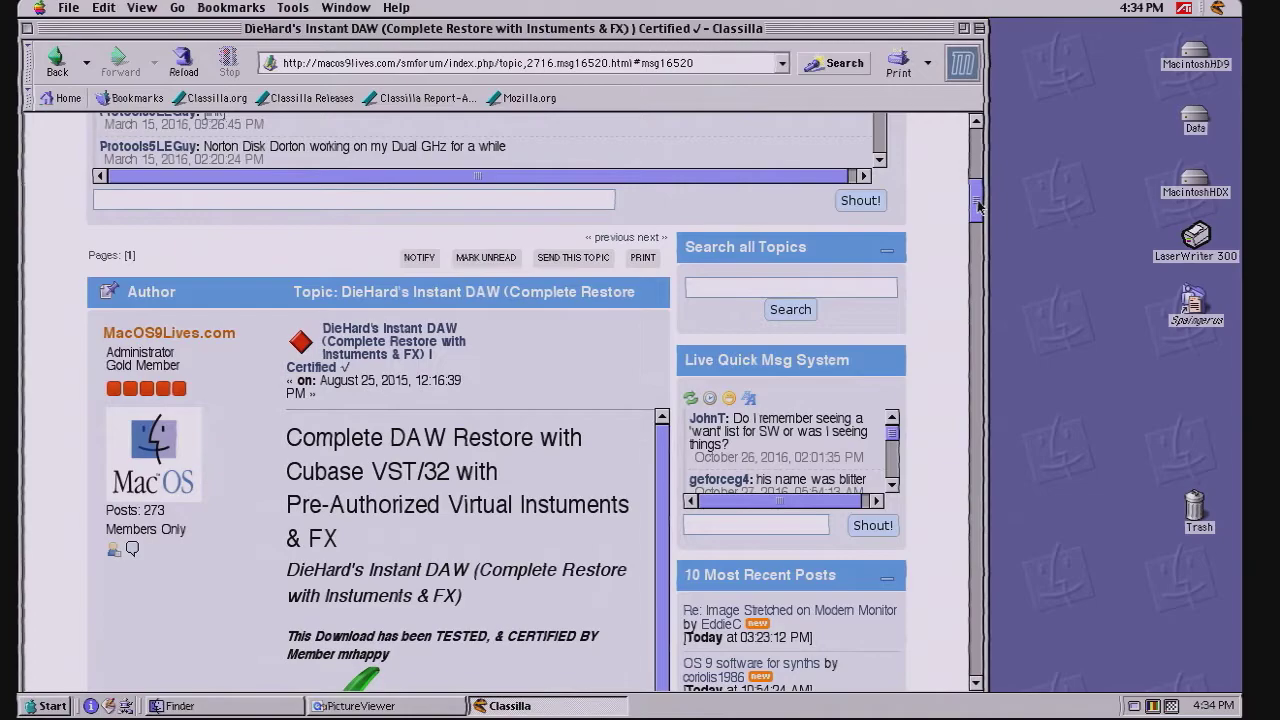
Copy the download password from the Instant DAW post to the clipboard.
left_click(976, 686)
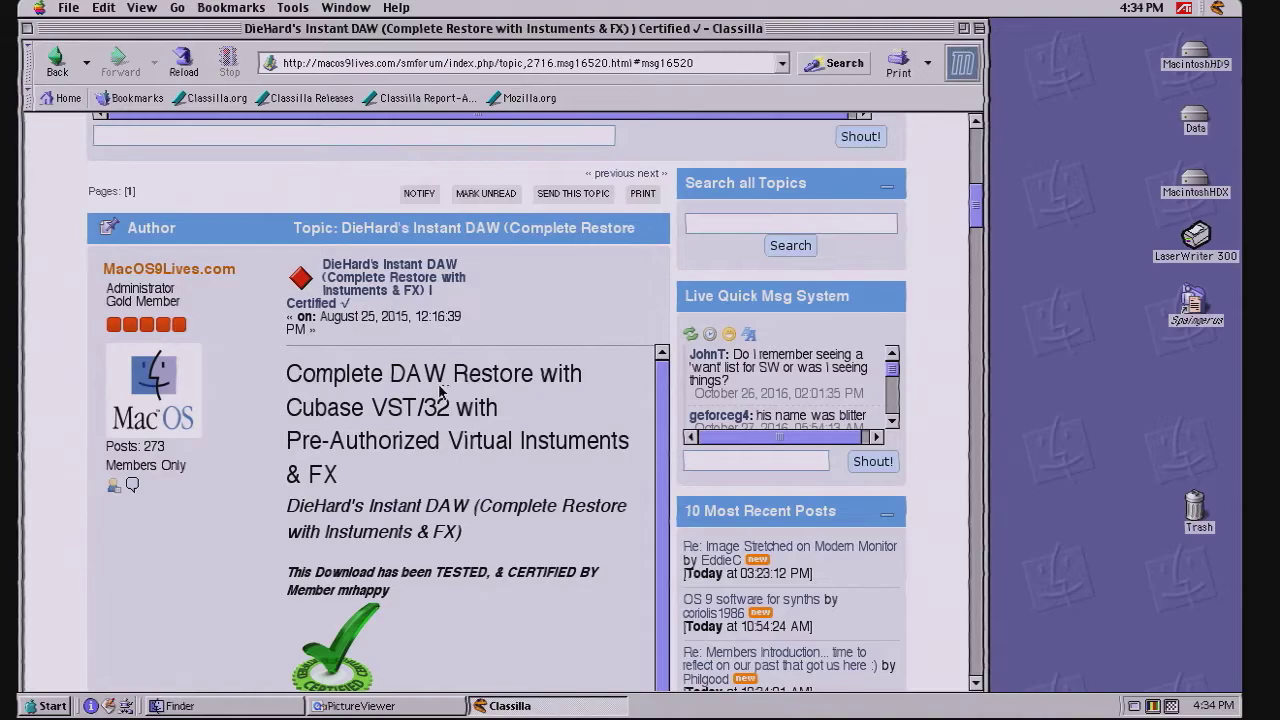
left_click(980, 686)
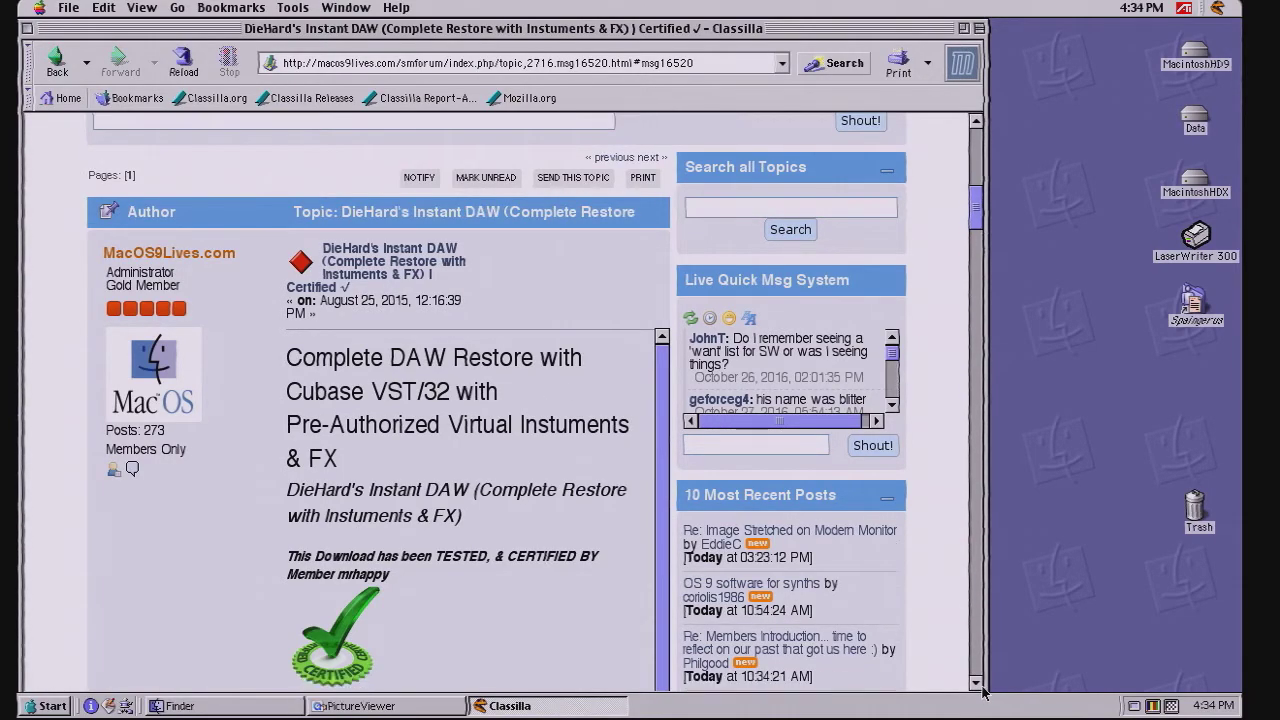
left_click_drag(983, 690, 983, 690)
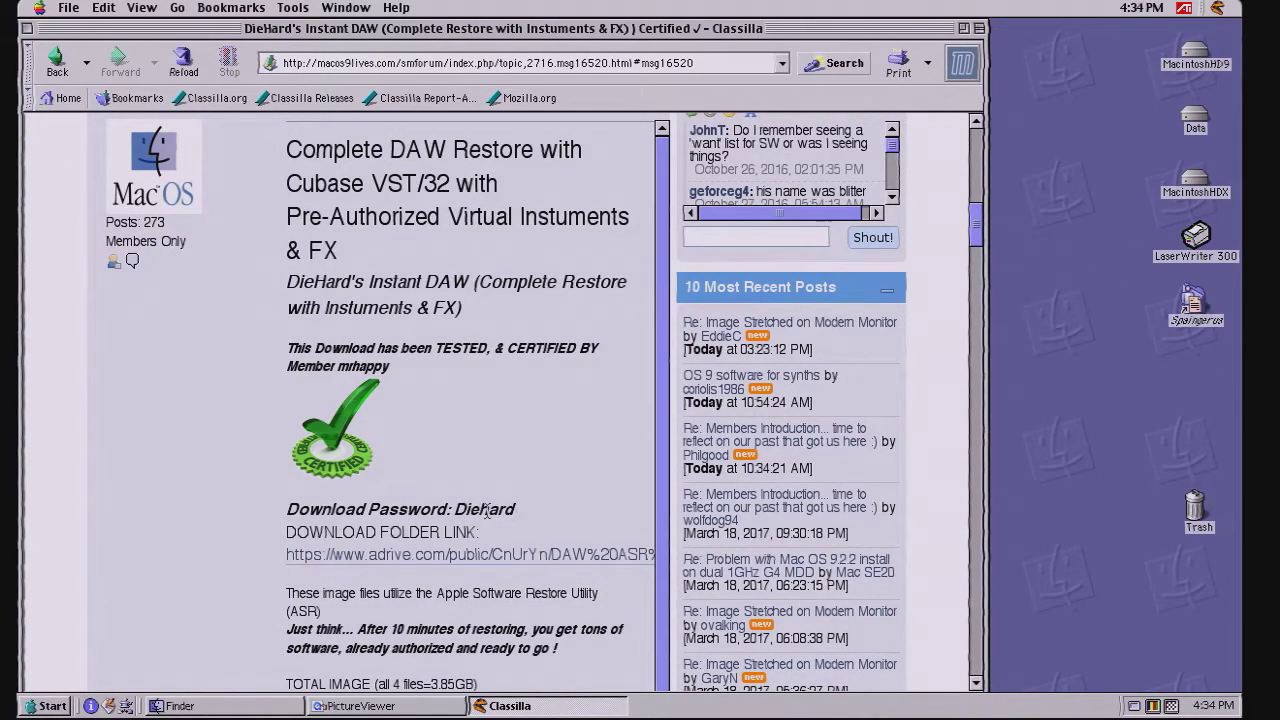
left_click_drag(458, 509, 510, 508)
left_click(108, 8)
left_click(122, 79)
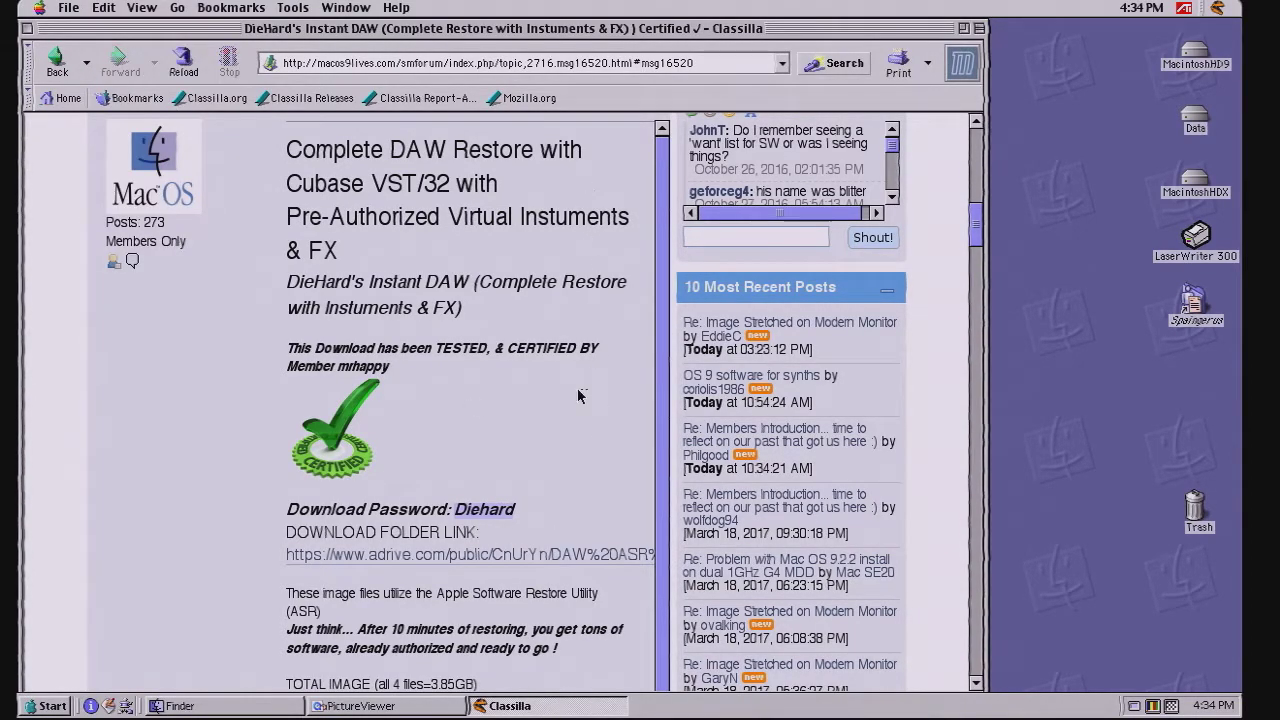
Open the post's download folder link, paste the download password into the file password field and confirm it.
left_click(543, 563)
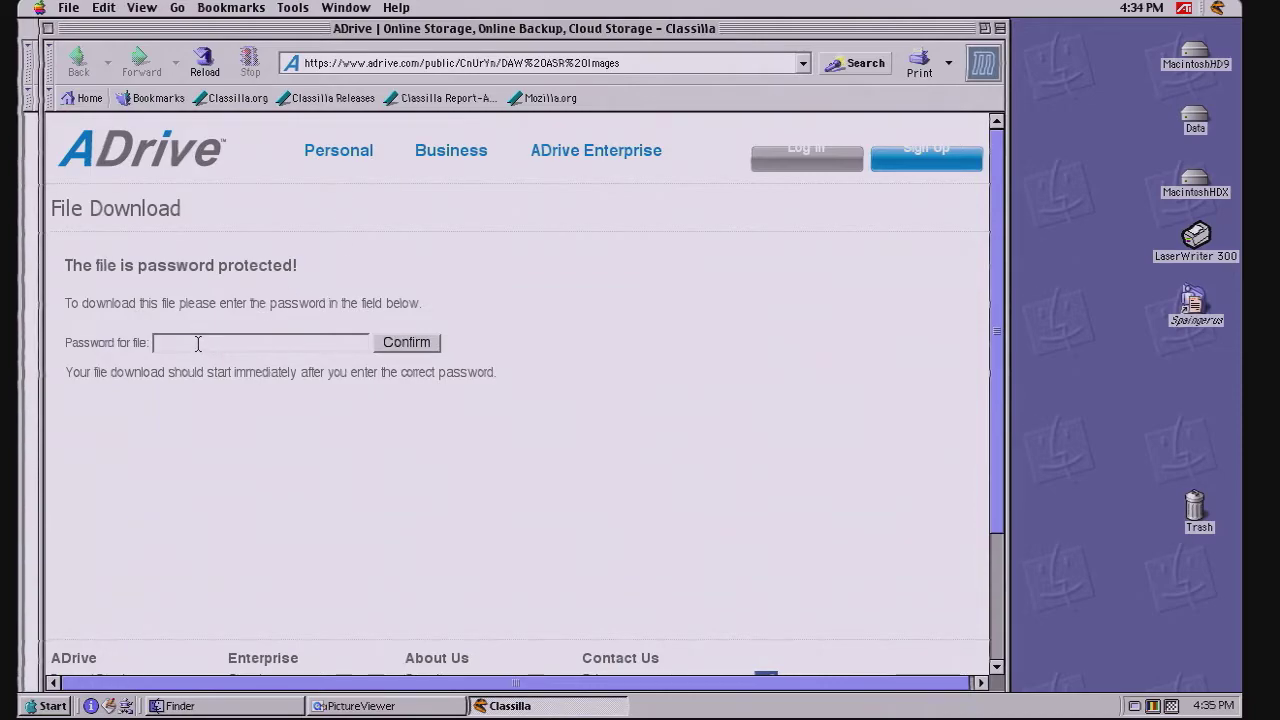
left_click(103, 6)
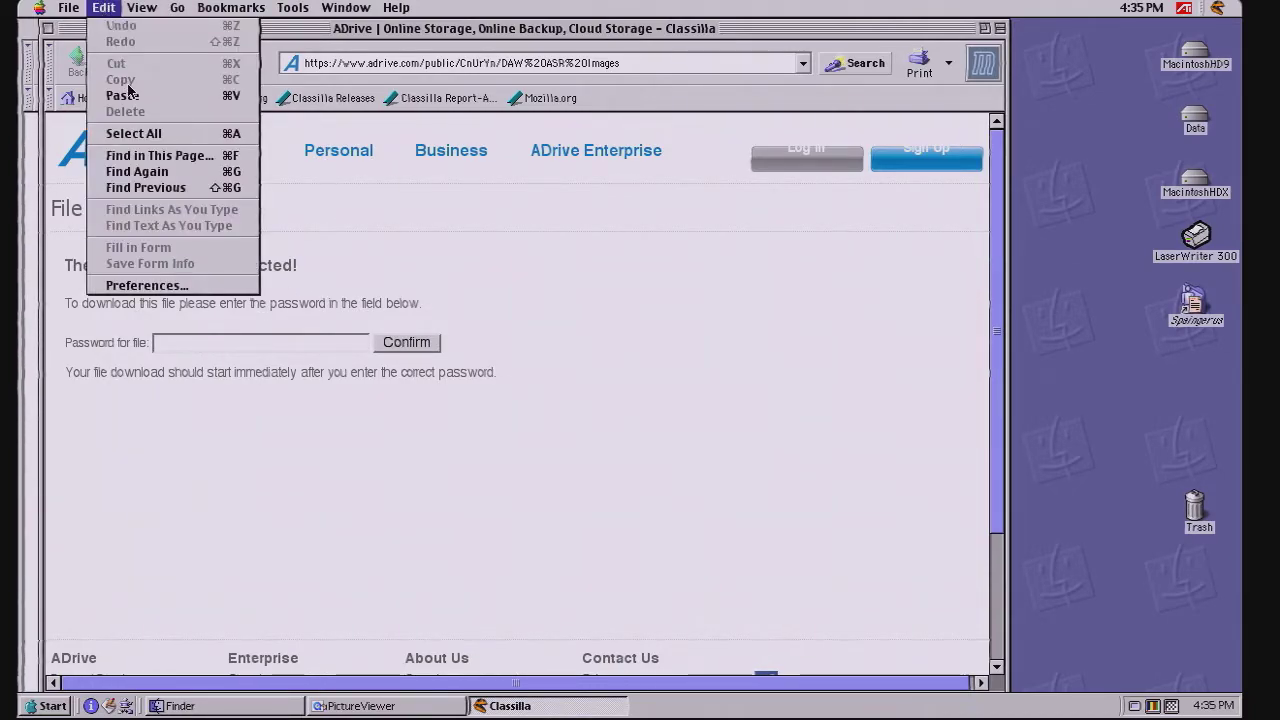
left_click(120, 94)
left_click(415, 345)
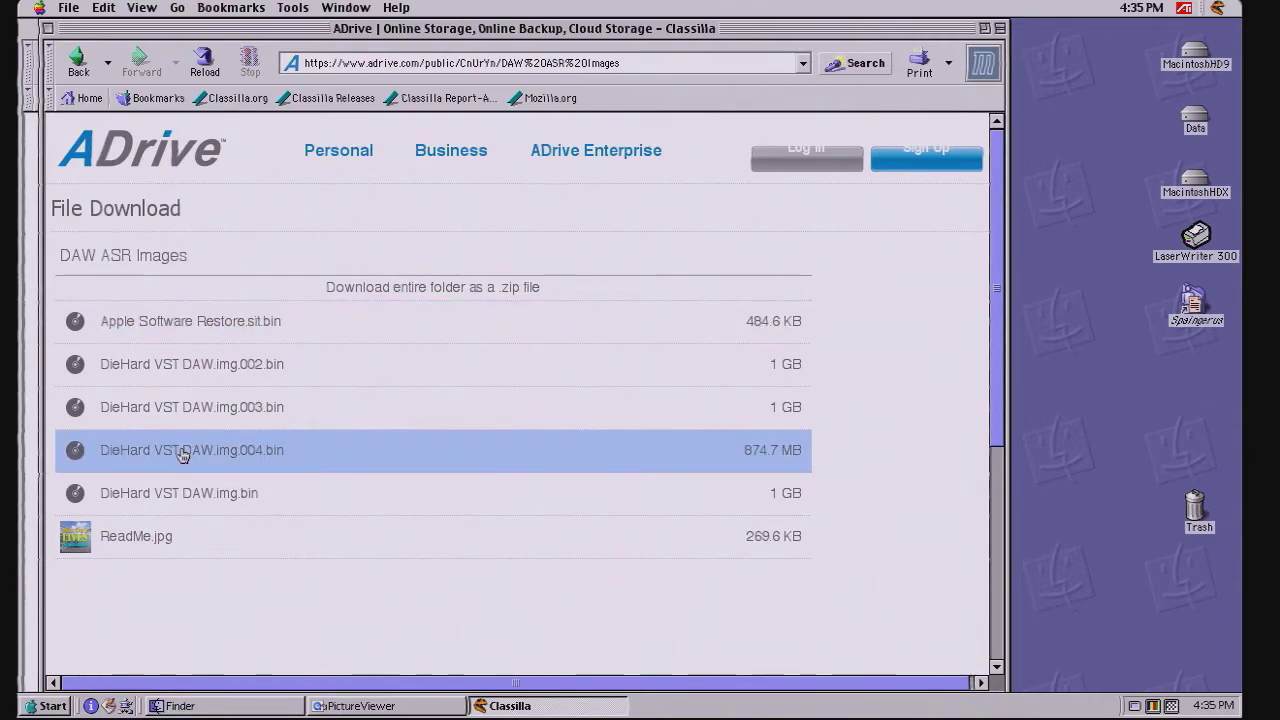
Close the ADrive file list and mark the size-after-restore line in the forum post for reading.
left_click(47, 30)
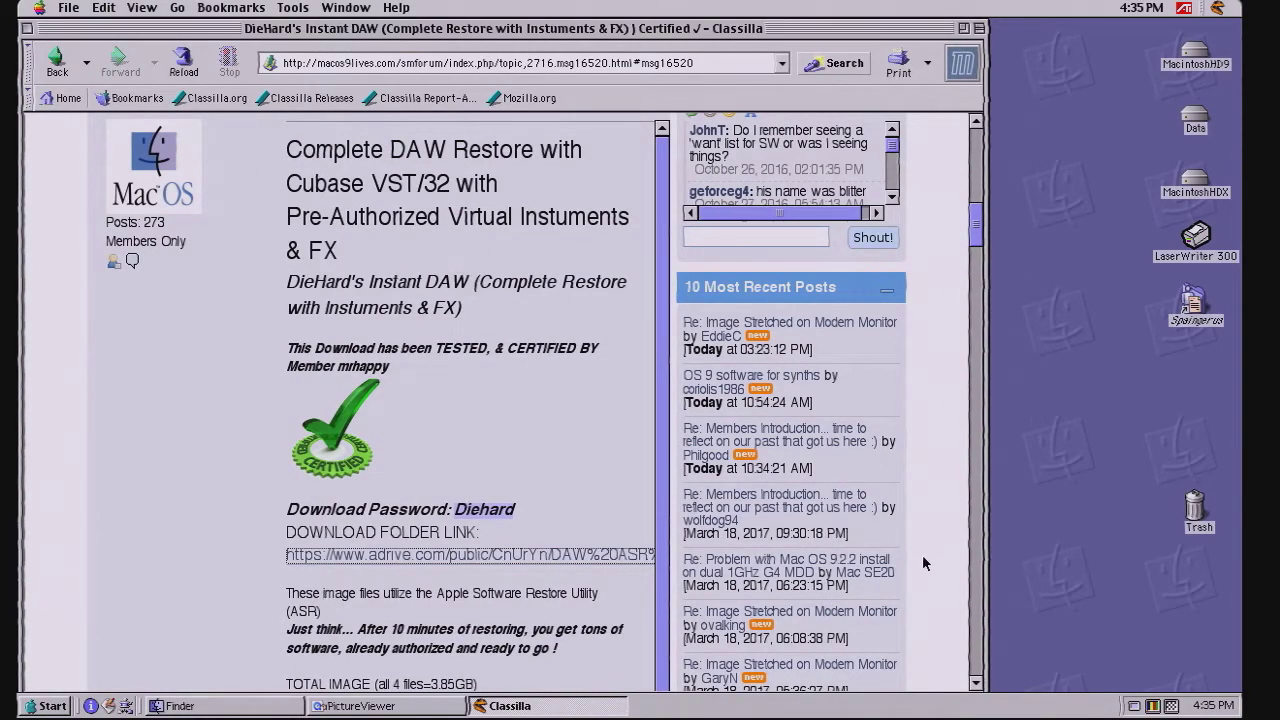
left_click(976, 684)
left_click(976, 684)
left_click(976, 684)
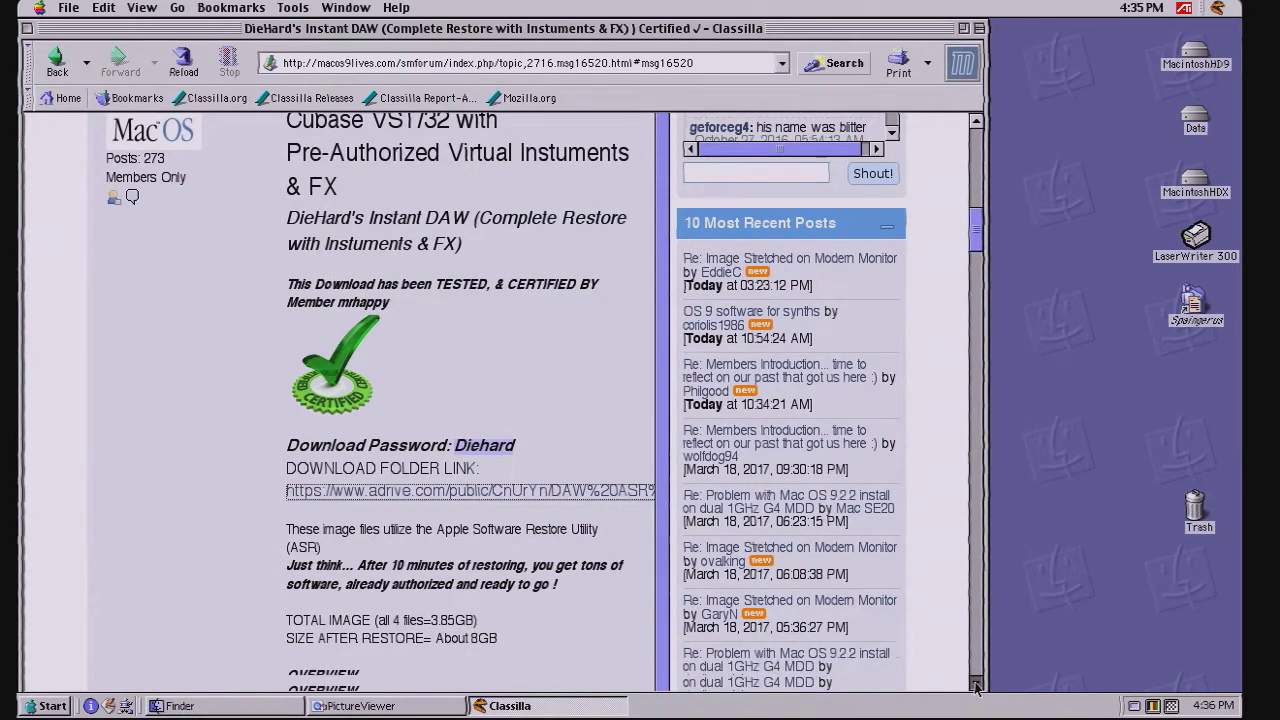
left_click(976, 684)
left_click(976, 684)
left_click(976, 684)
left_click(976, 684)
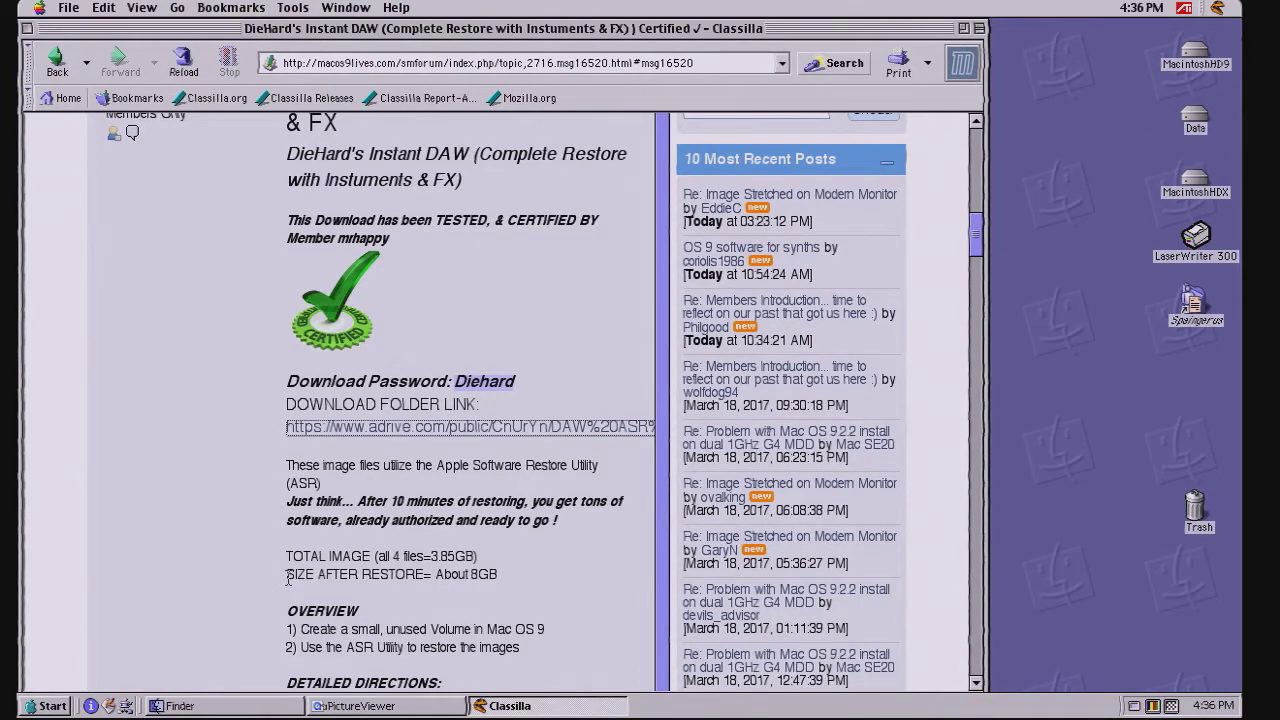
left_click_drag(285, 577, 532, 576)
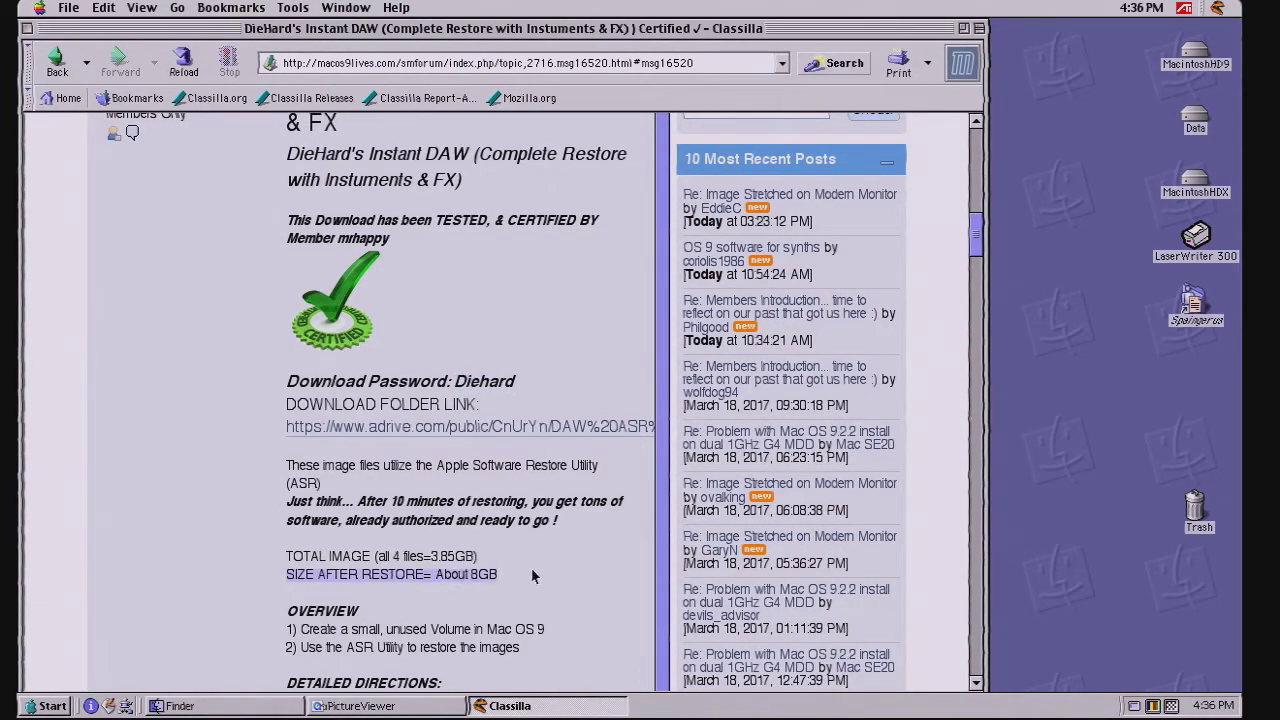
left_click(556, 578)
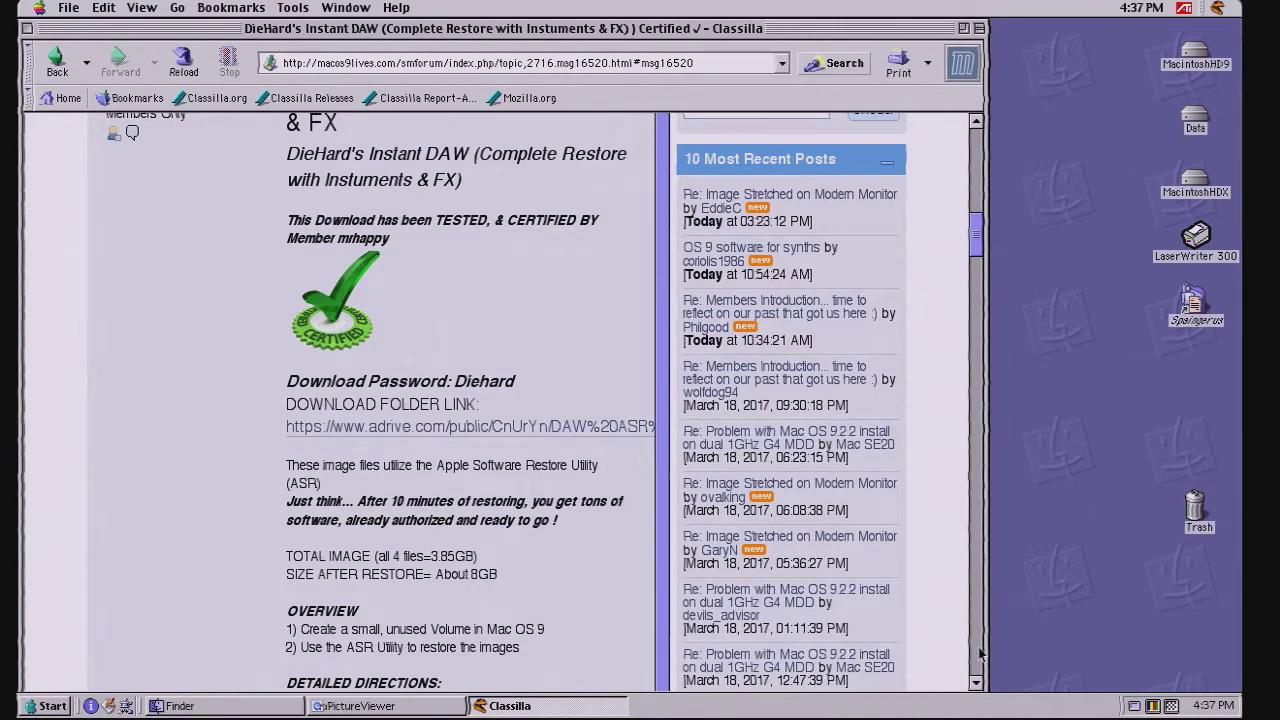
Highlight the required PCI Audiophile 2496 card in the known issues notes, and clear the highlight.
scroll(988, 644, "down", 5)
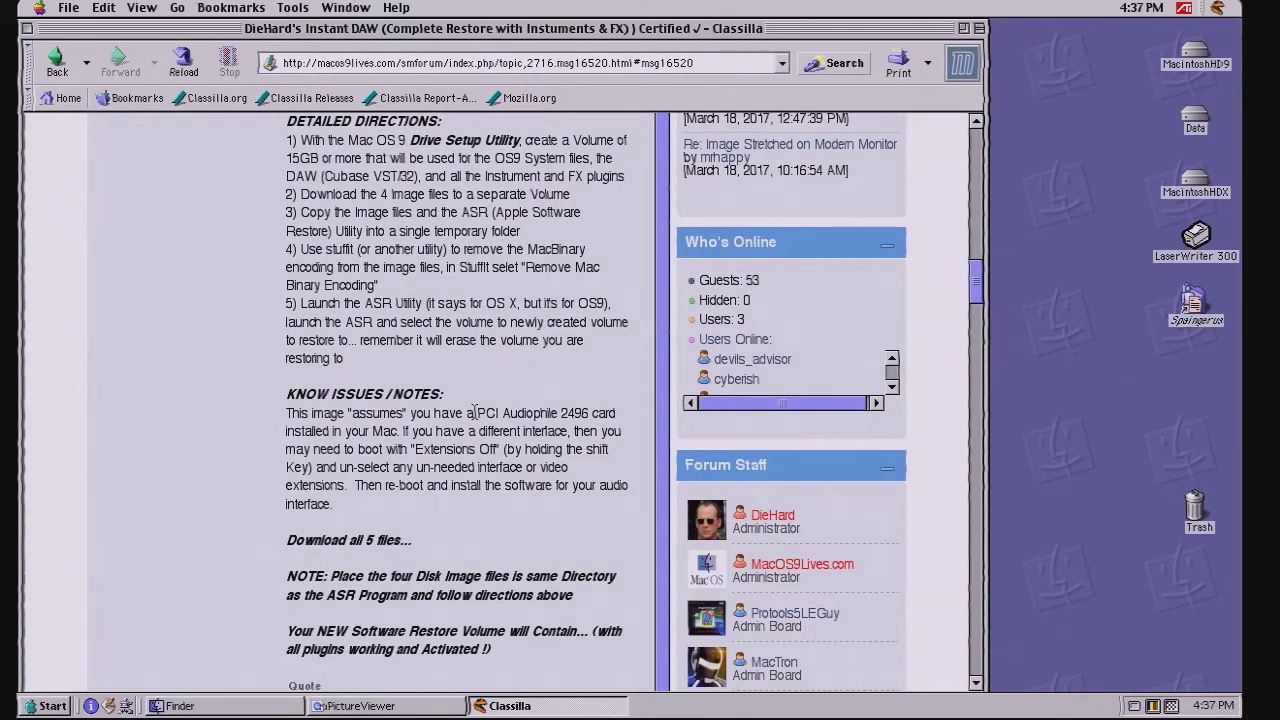
left_click_drag(474, 411, 636, 414)
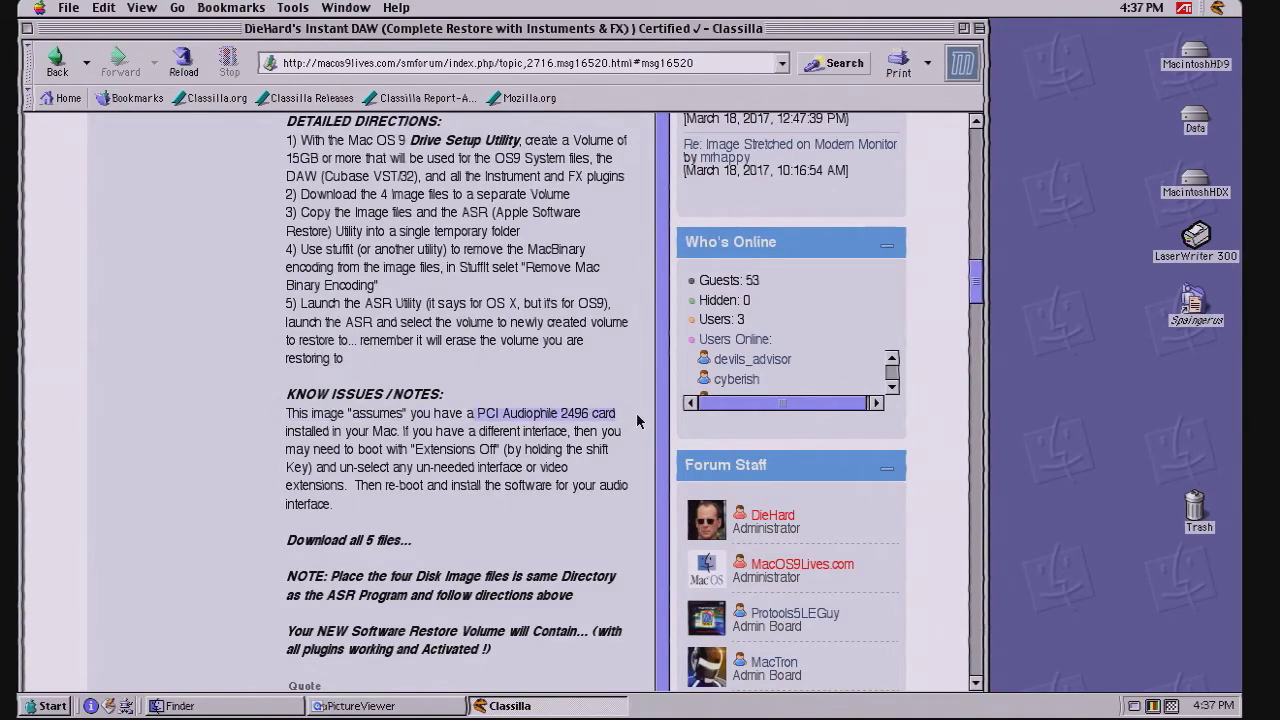
left_click(538, 376)
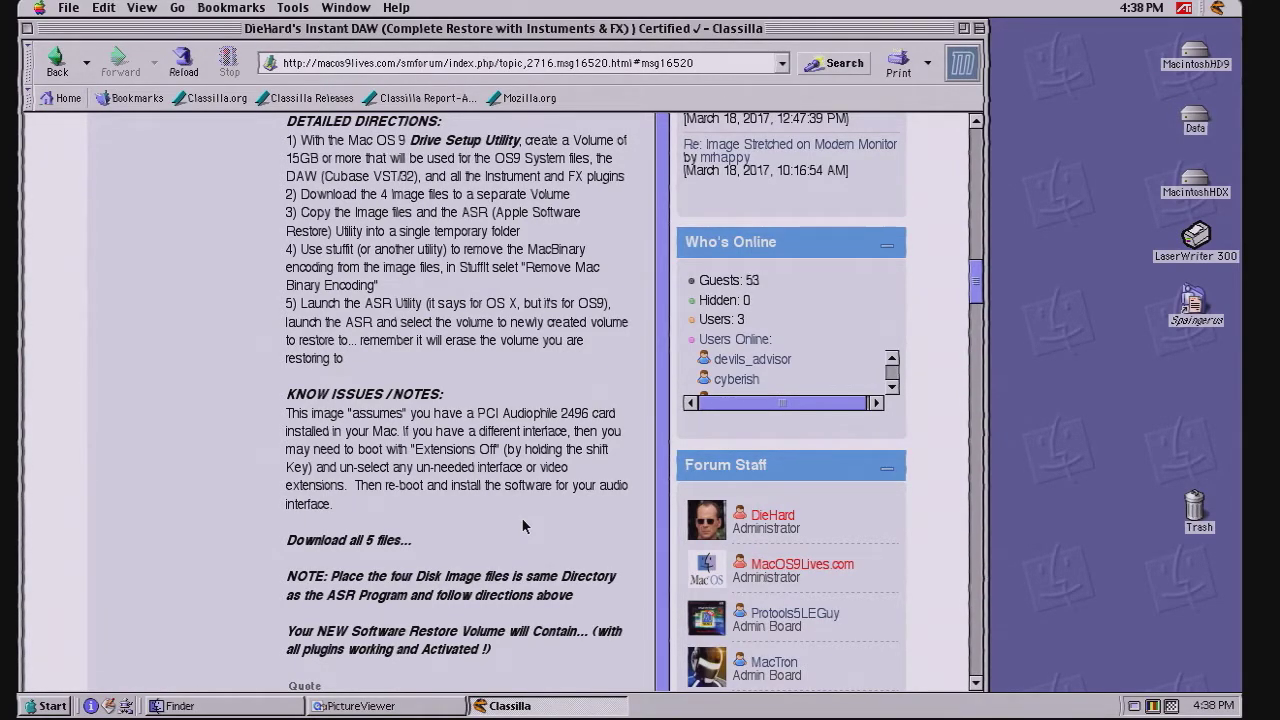
Review the post's lists of included system utilities, applications, DAW hosts, plugins and virtual instruments, through to the closing instructions.
left_click(977, 598)
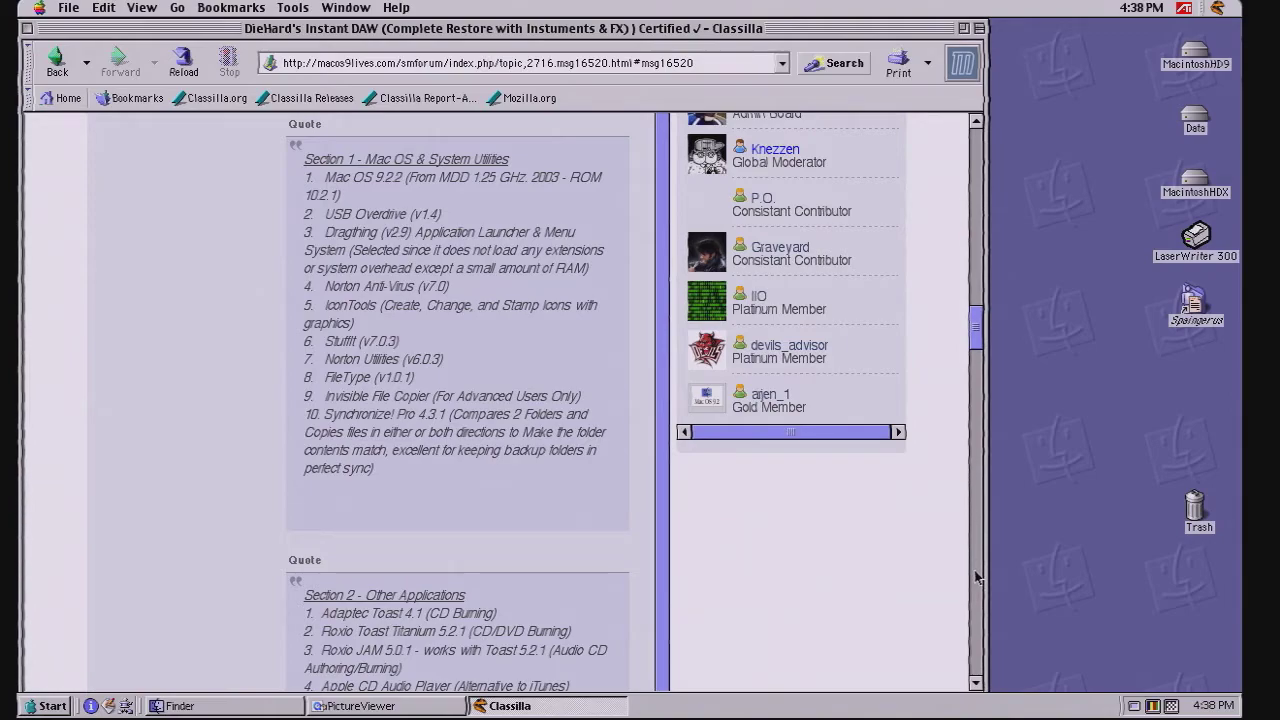
left_click(976, 577)
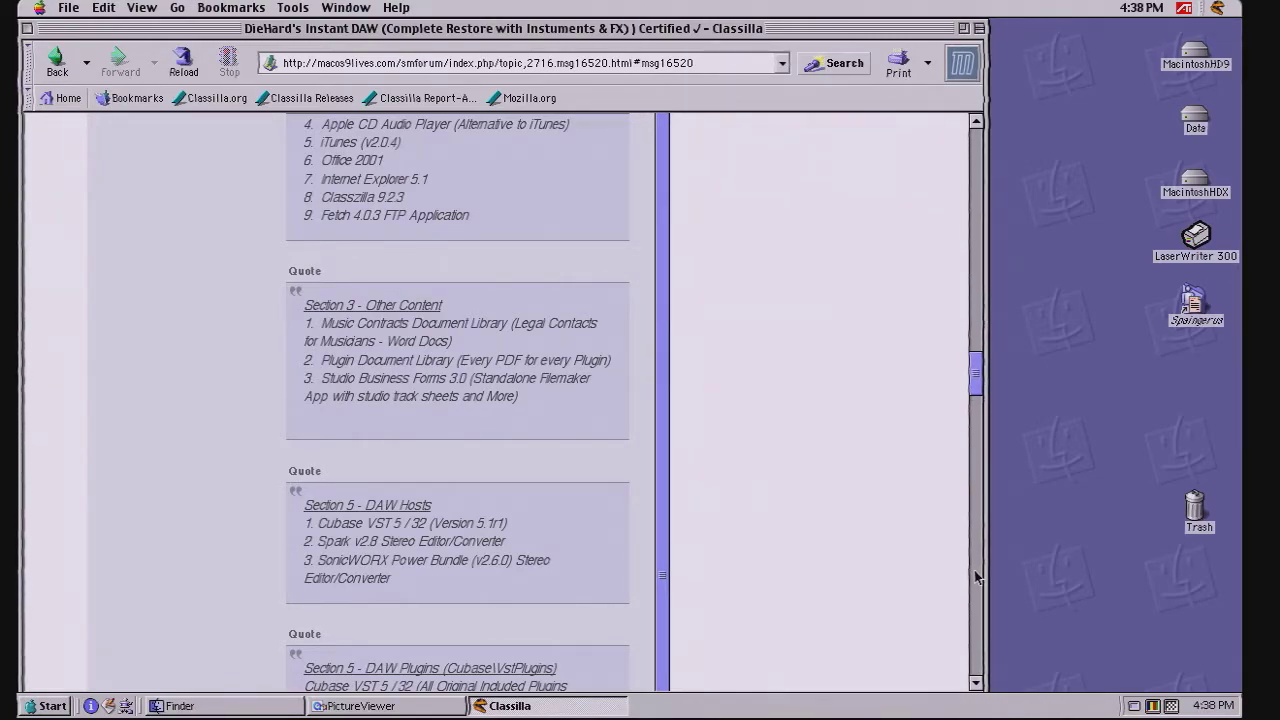
left_click(977, 577)
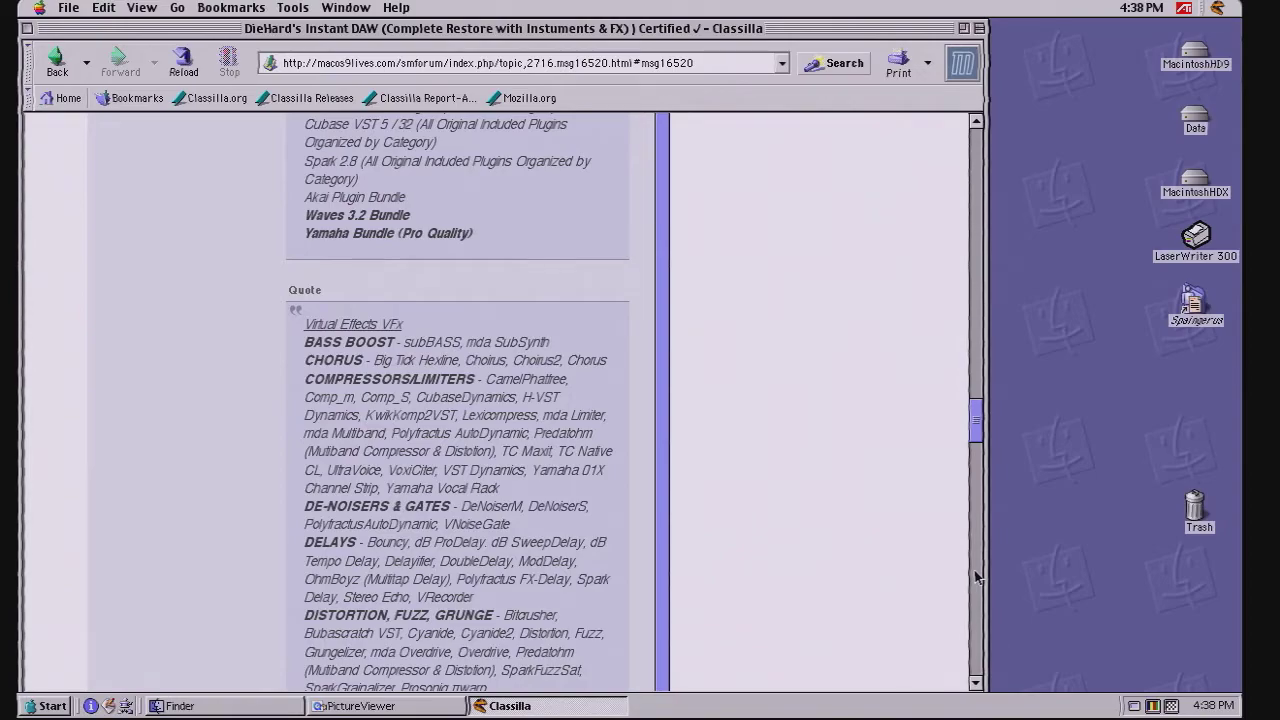
left_click(977, 577)
left_click(977, 577)
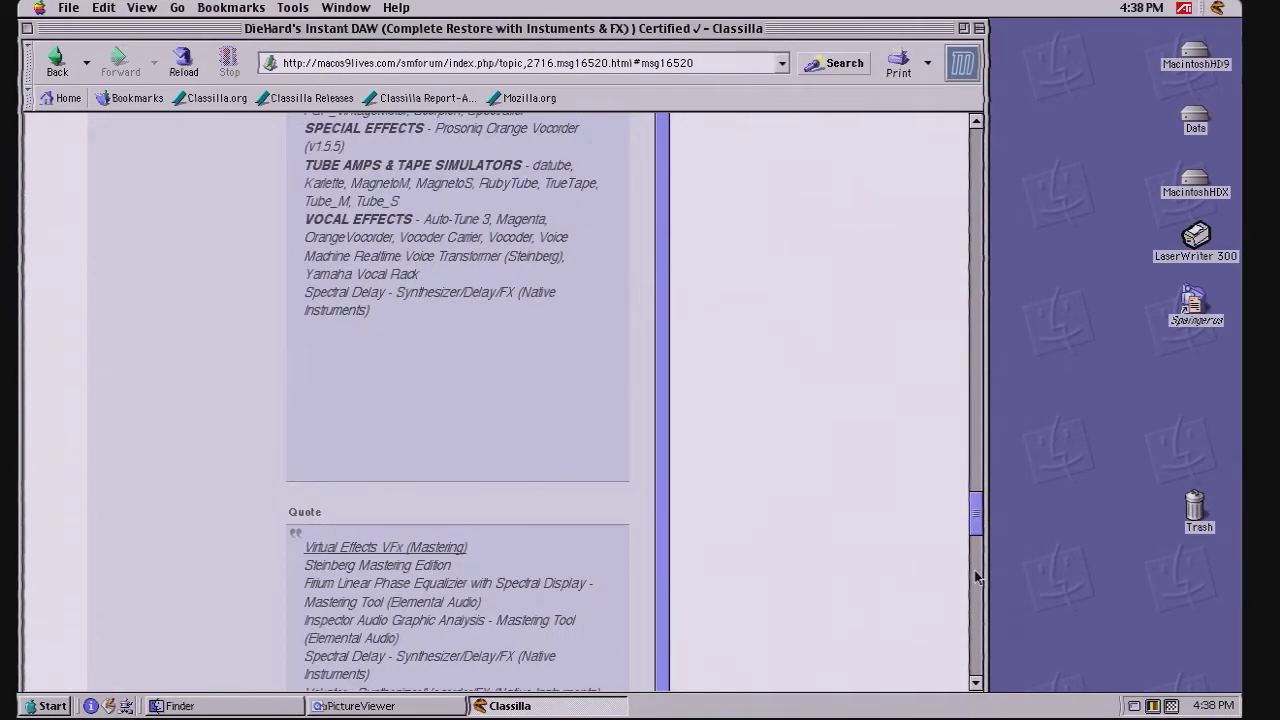
left_click(977, 577)
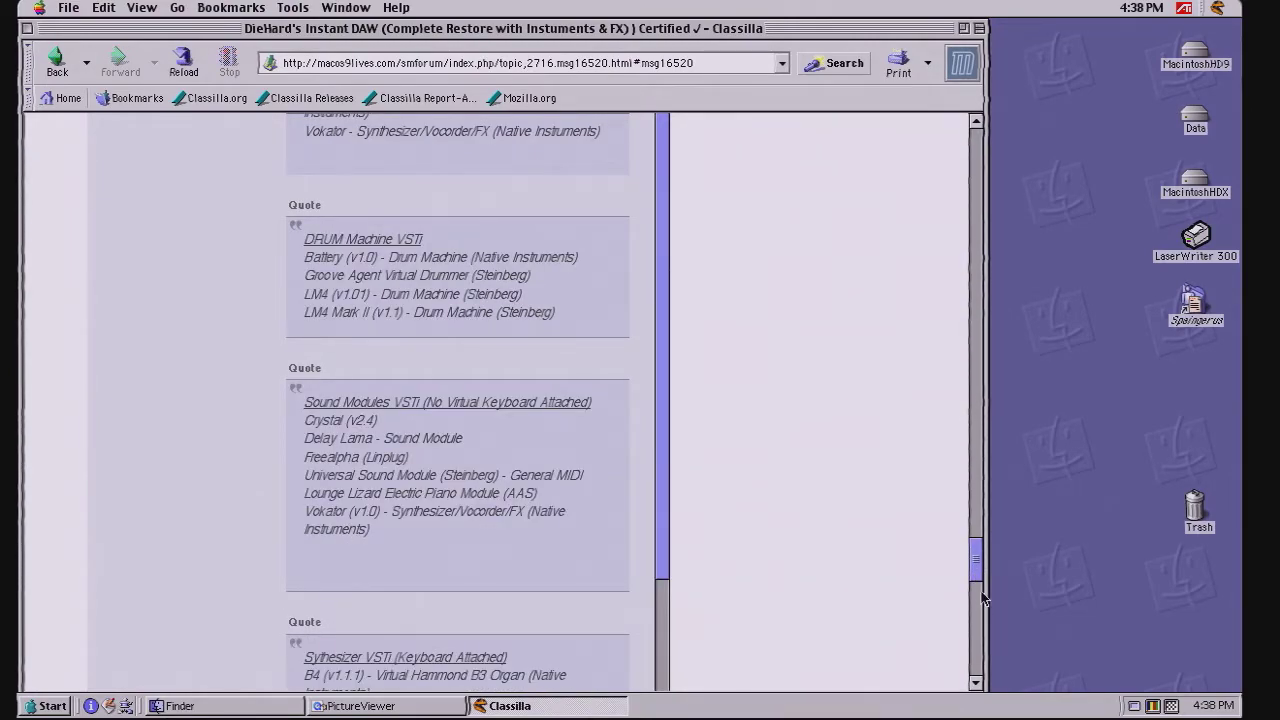
left_click(978, 605)
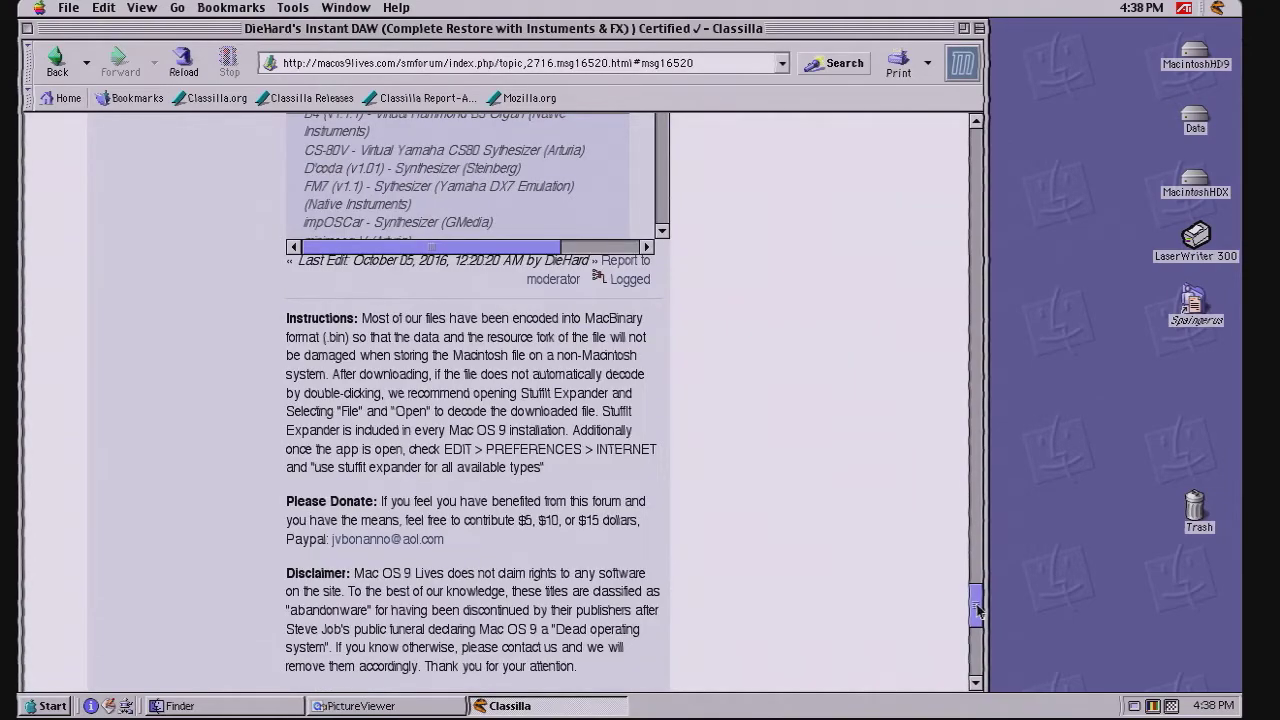
Return to the beginning of the forum topic and collapse its browser window to the title bar.
left_click_drag(977, 143, 977, 143)
left_click(977, 143)
left_click(977, 143)
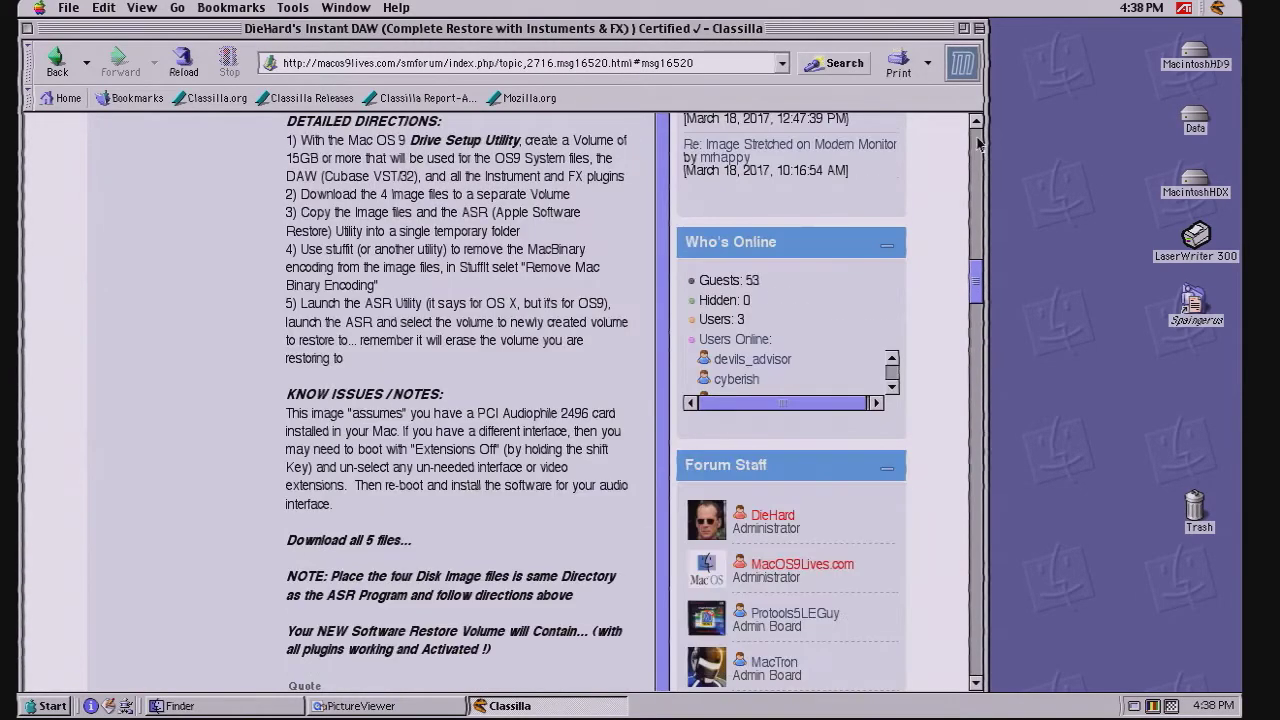
left_click(977, 143)
left_click(977, 143)
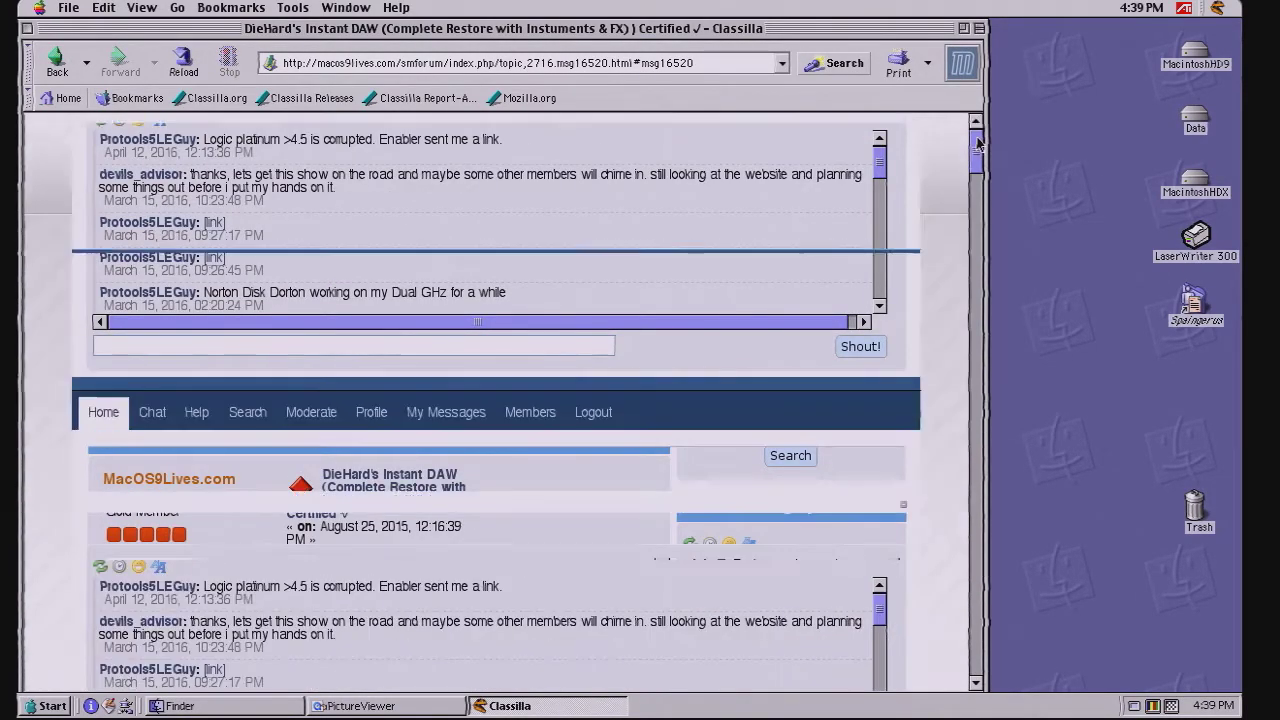
left_click(977, 143)
double_click(808, 28)
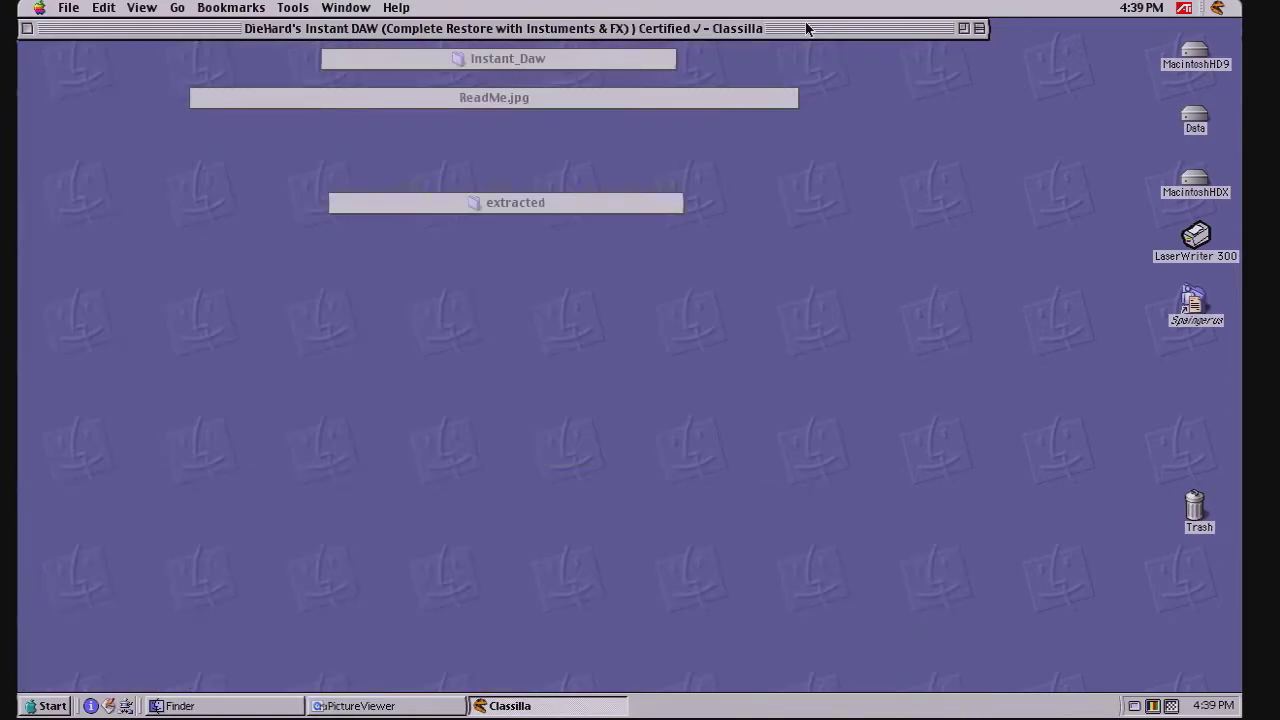
Expand the Instant_Daw folder window, select all five archive files to check the Magic Menu extraction commands, and clear the selection.
double_click(561, 59)
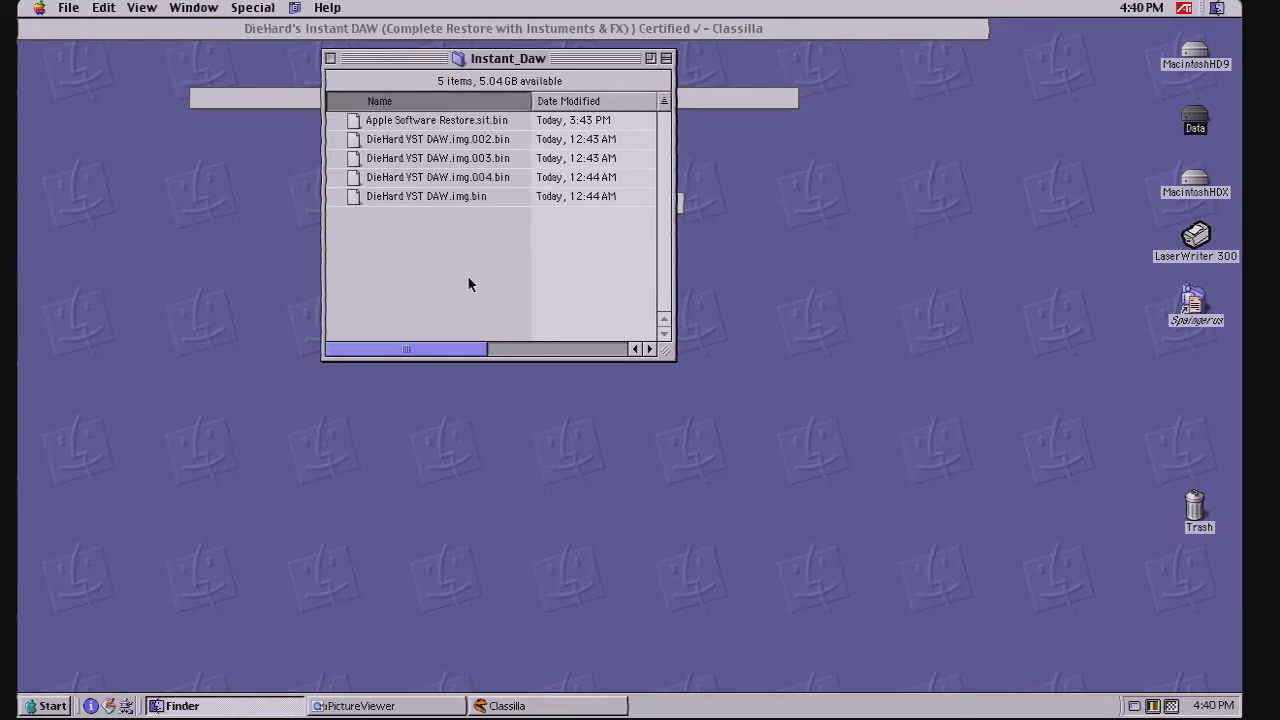
left_click(361, 124)
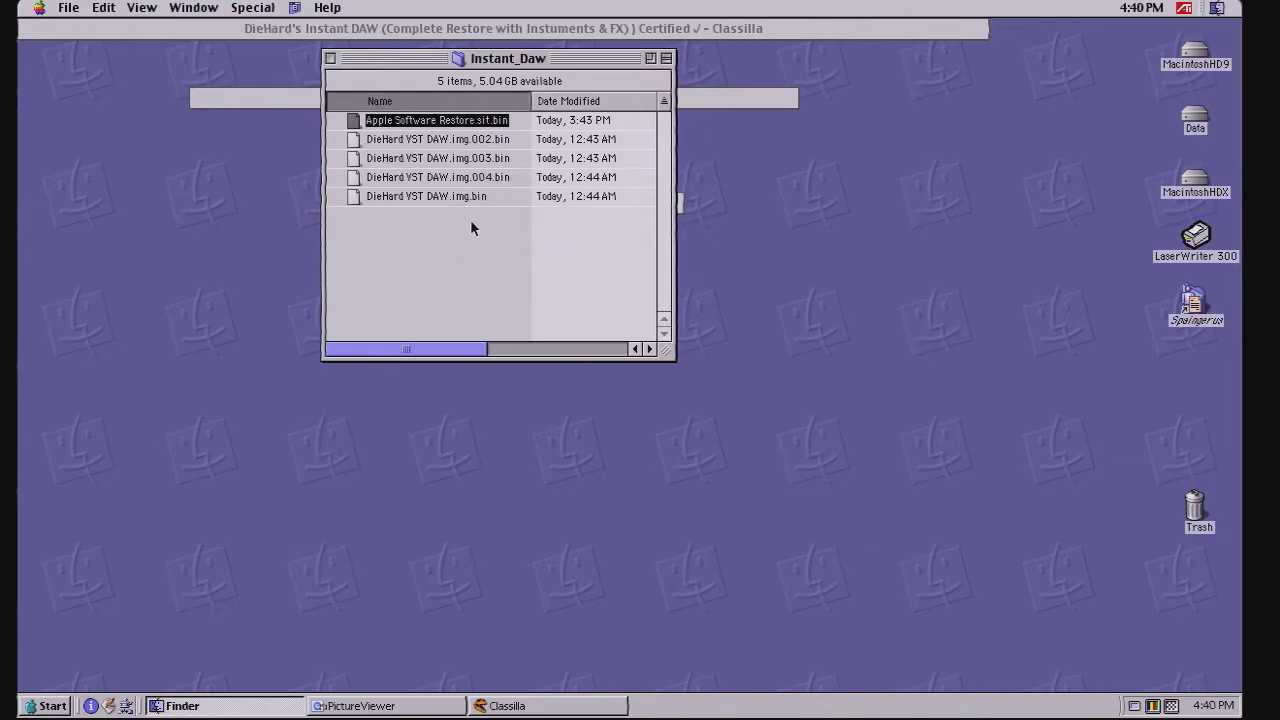
left_click_drag(486, 237, 443, 127)
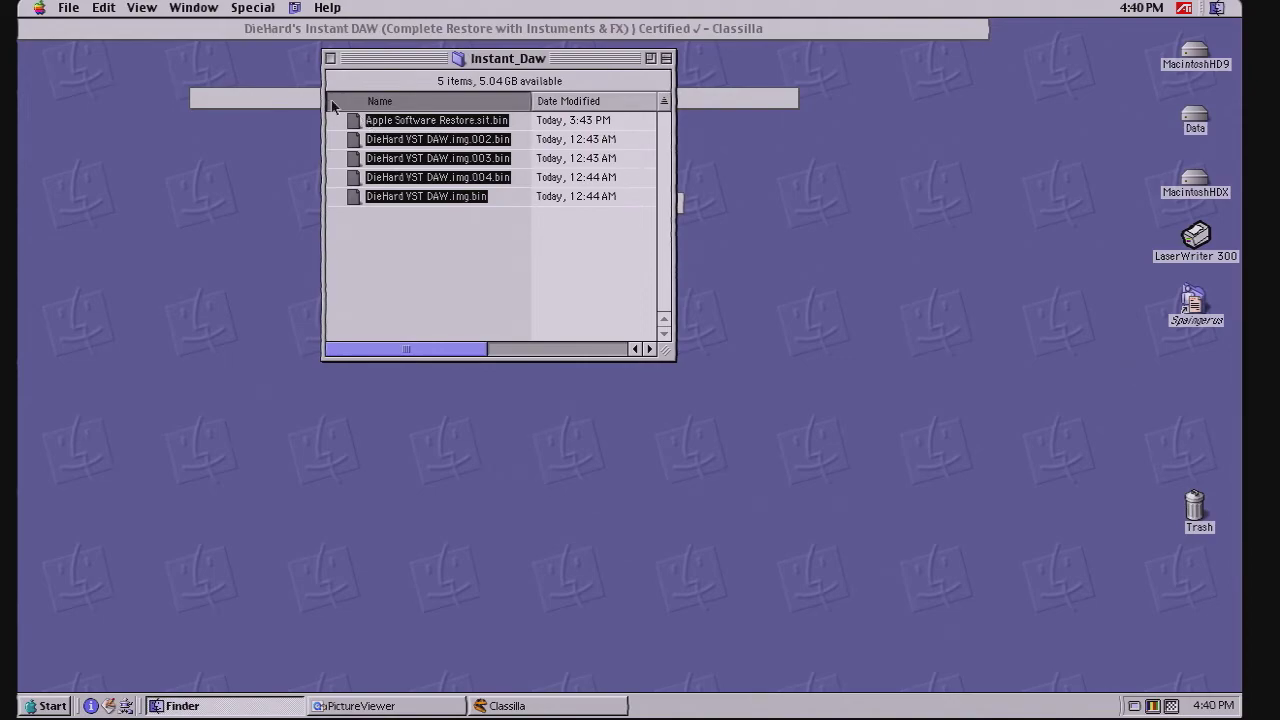
left_click(297, 8)
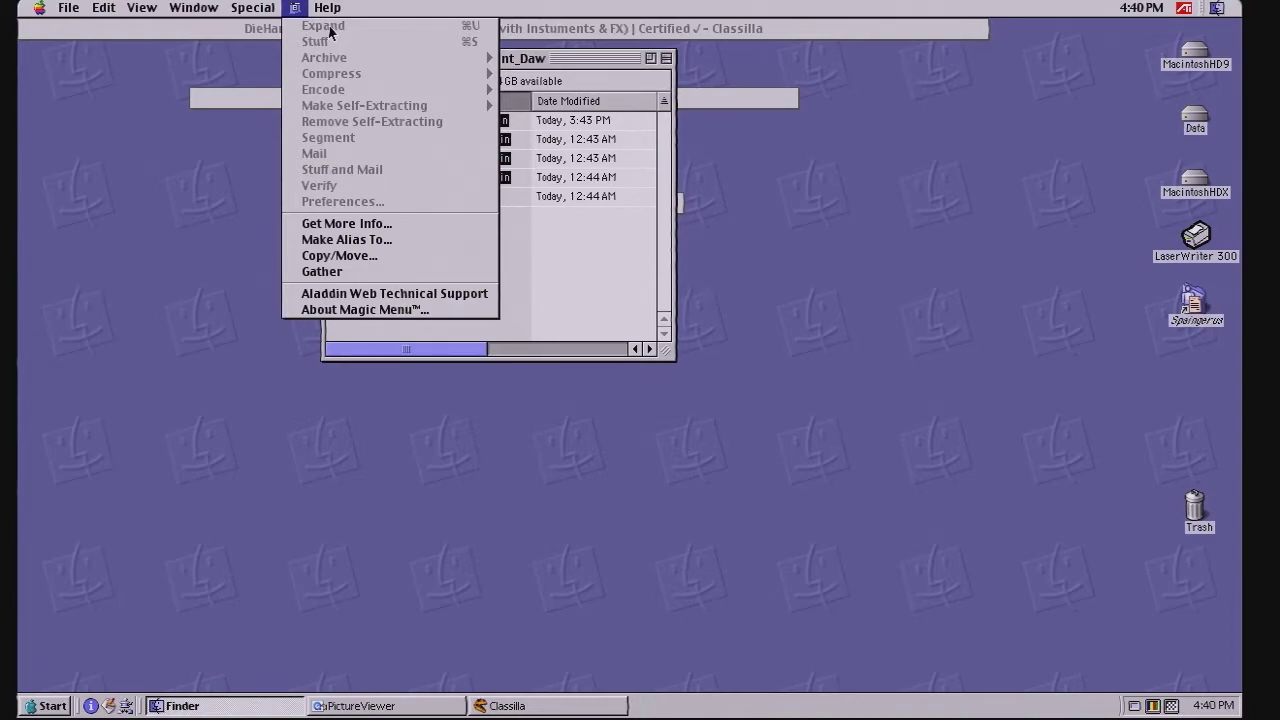
left_click(557, 258)
left_click(457, 231)
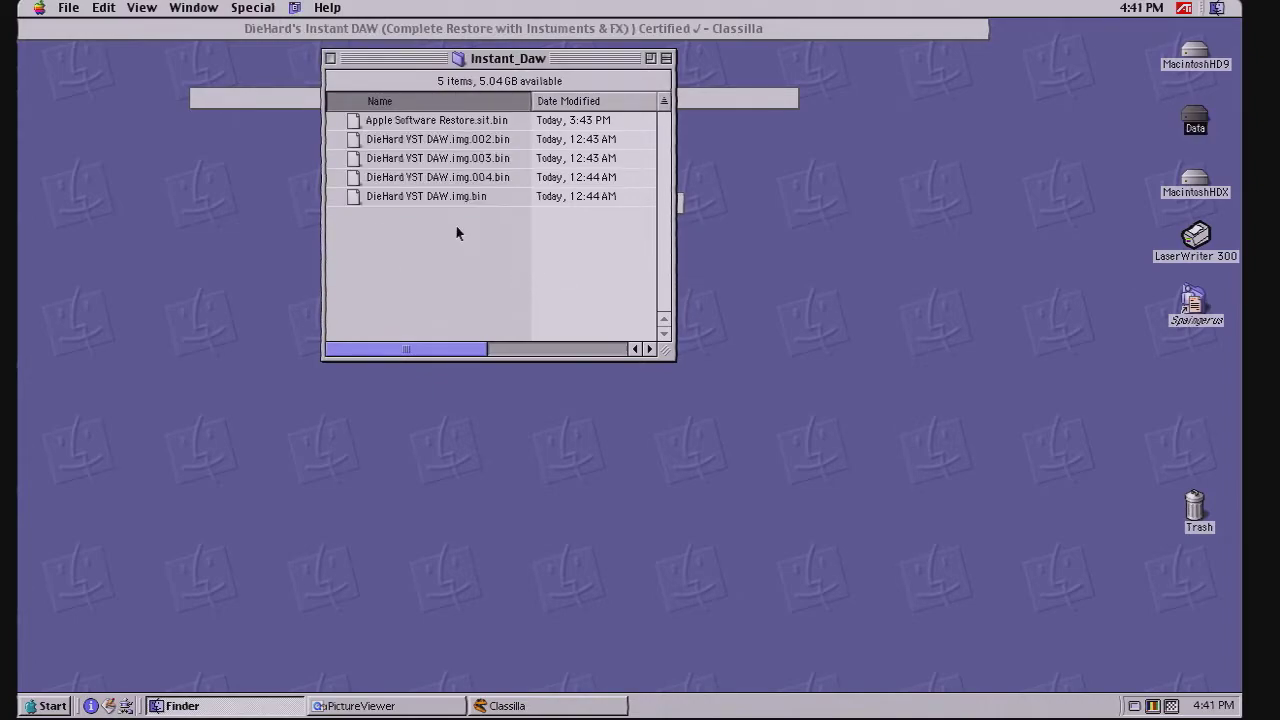
Select only Apple Software Restore.sit.bin and check which archive commands are offered for it.
left_click(361, 121)
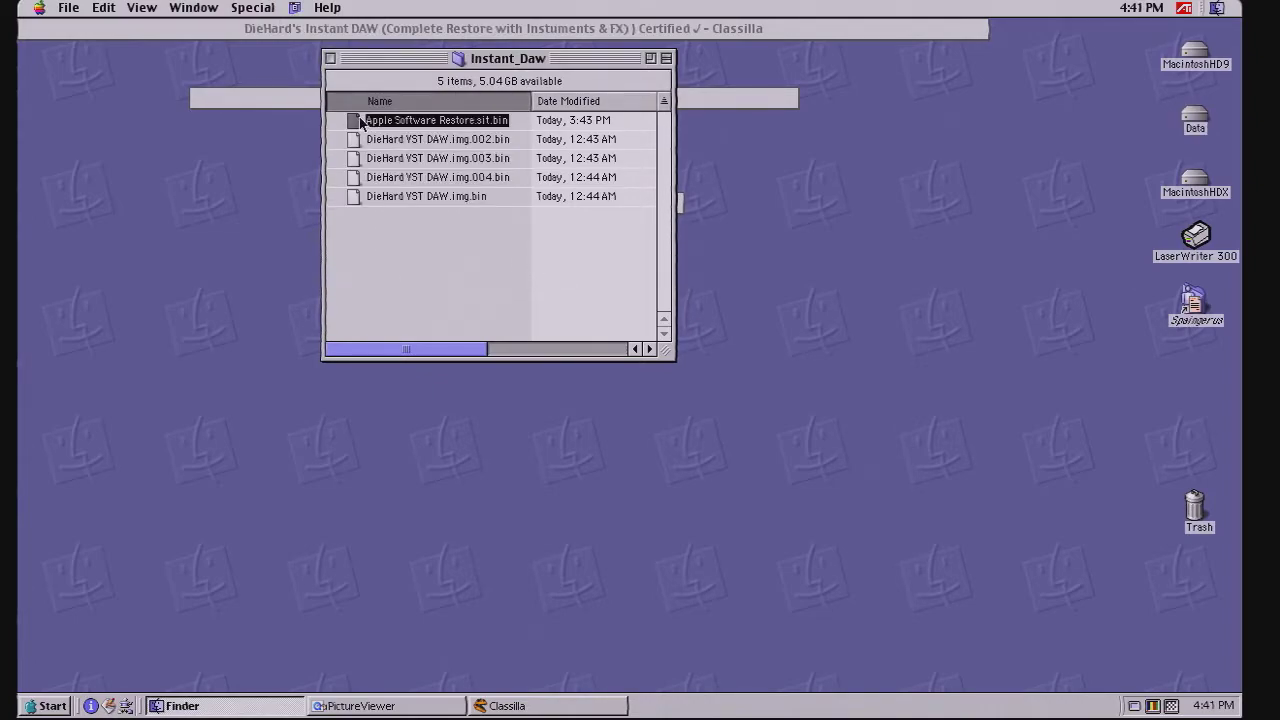
left_click(295, 7)
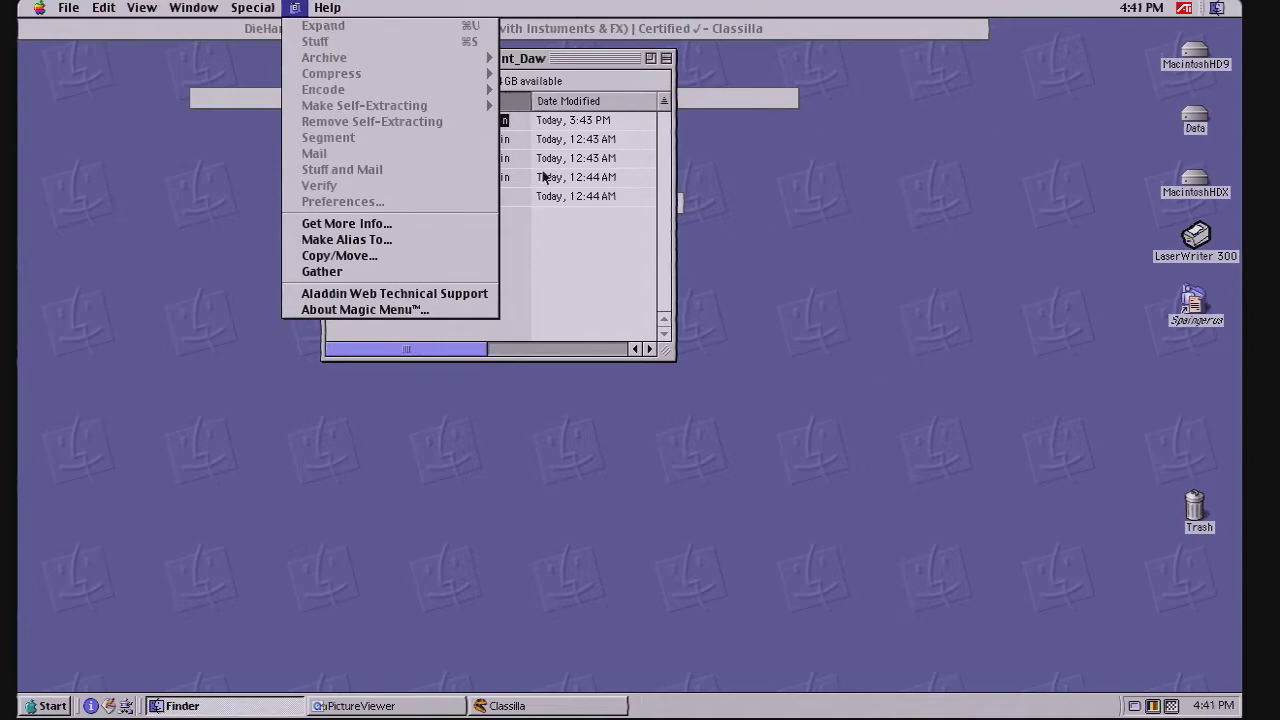
left_click(606, 323)
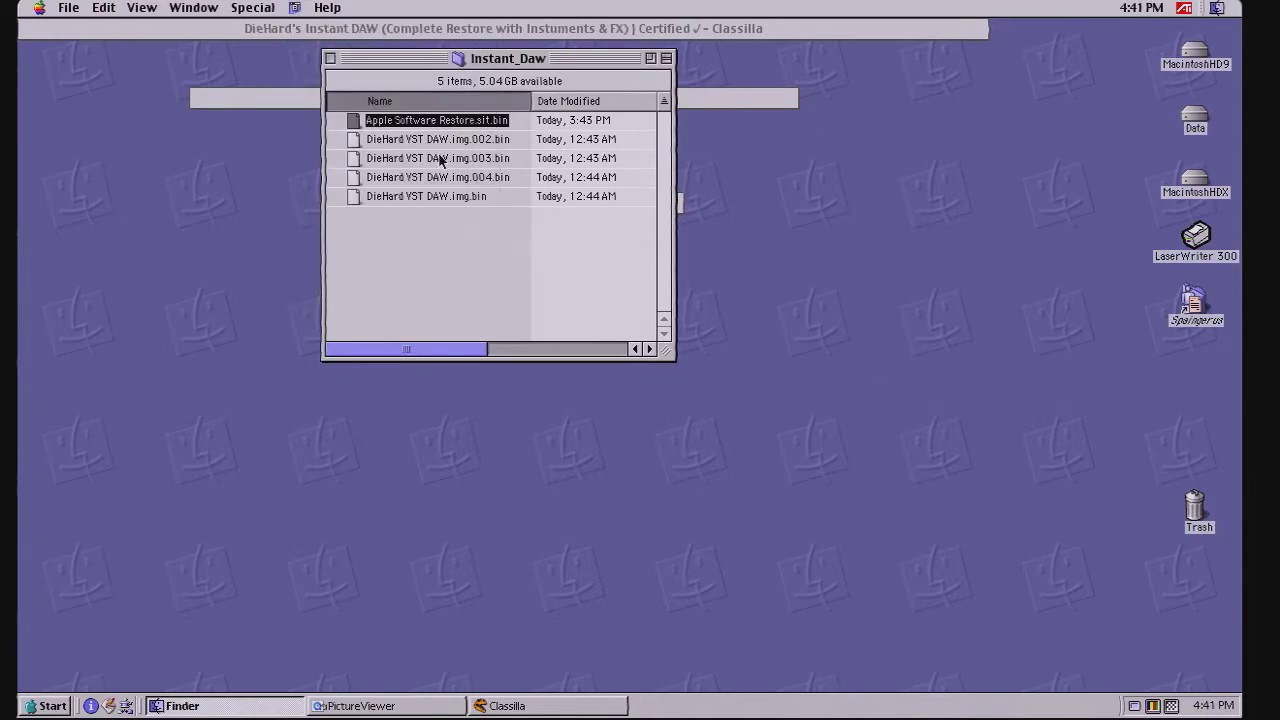
Switch from the Instant_Daw folder window to the extracted folder's window and launch Apple Software Restore.
double_click(409, 60)
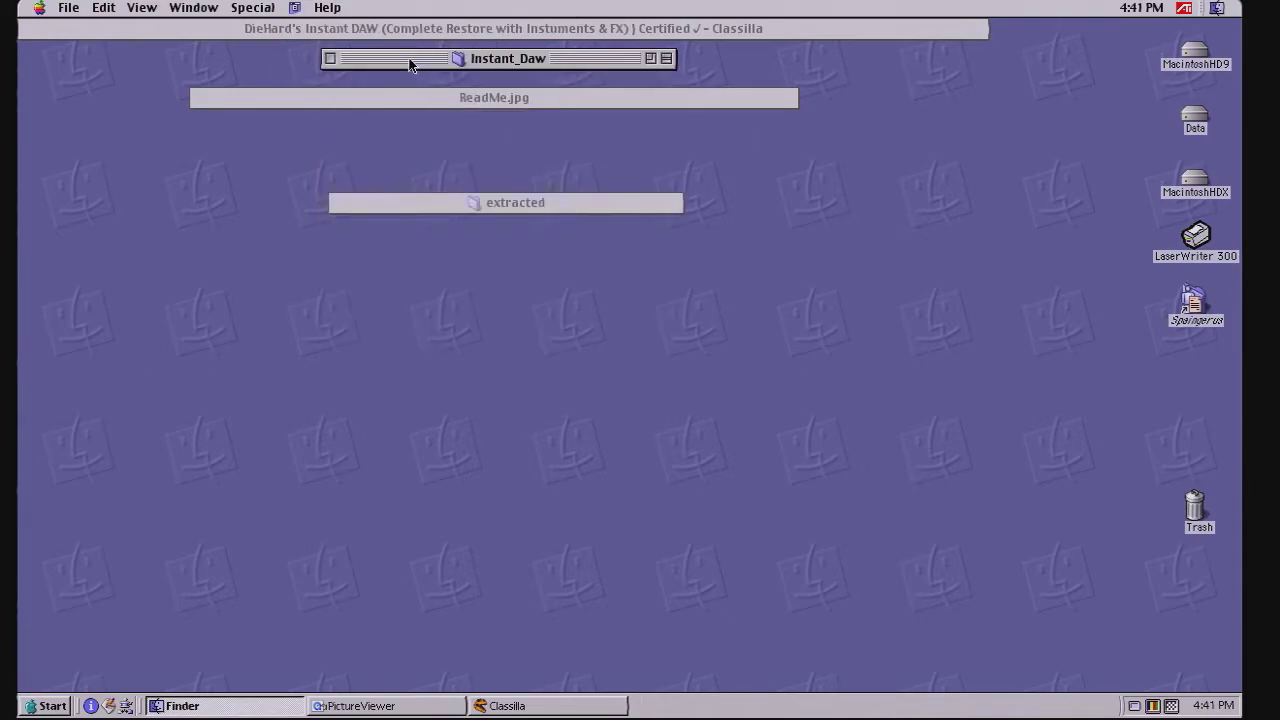
double_click(578, 204)
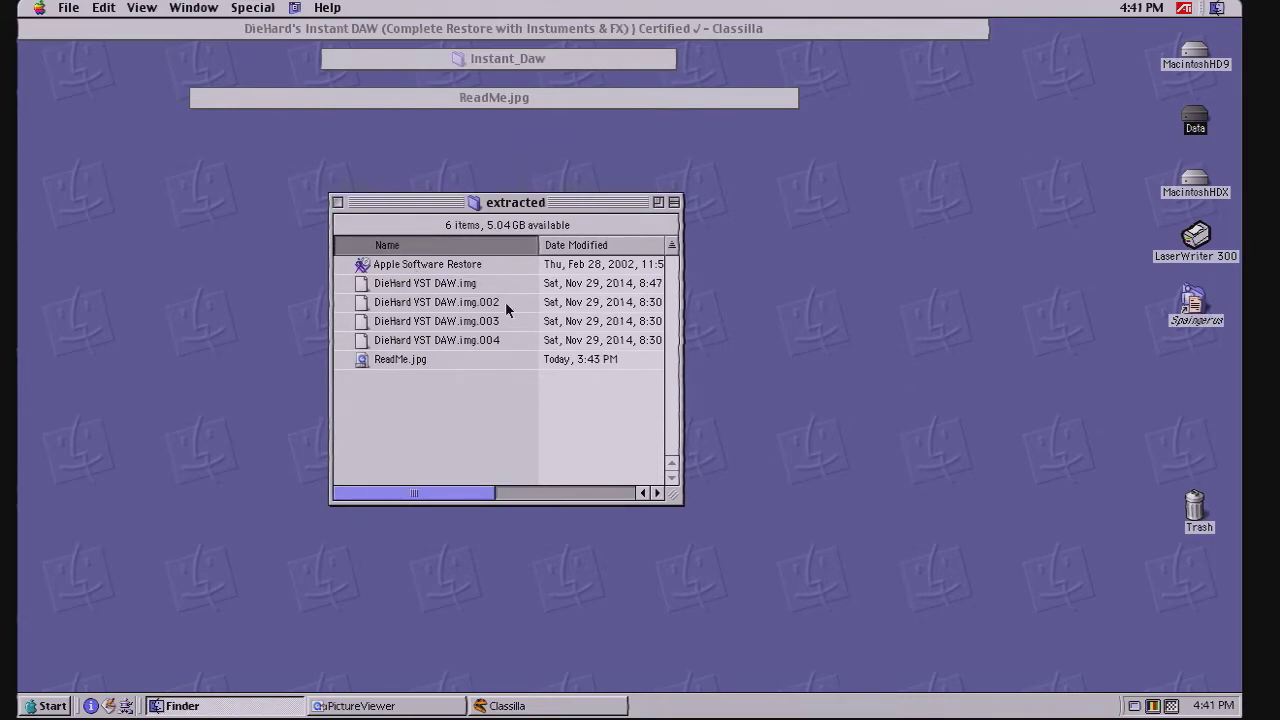
double_click(366, 265)
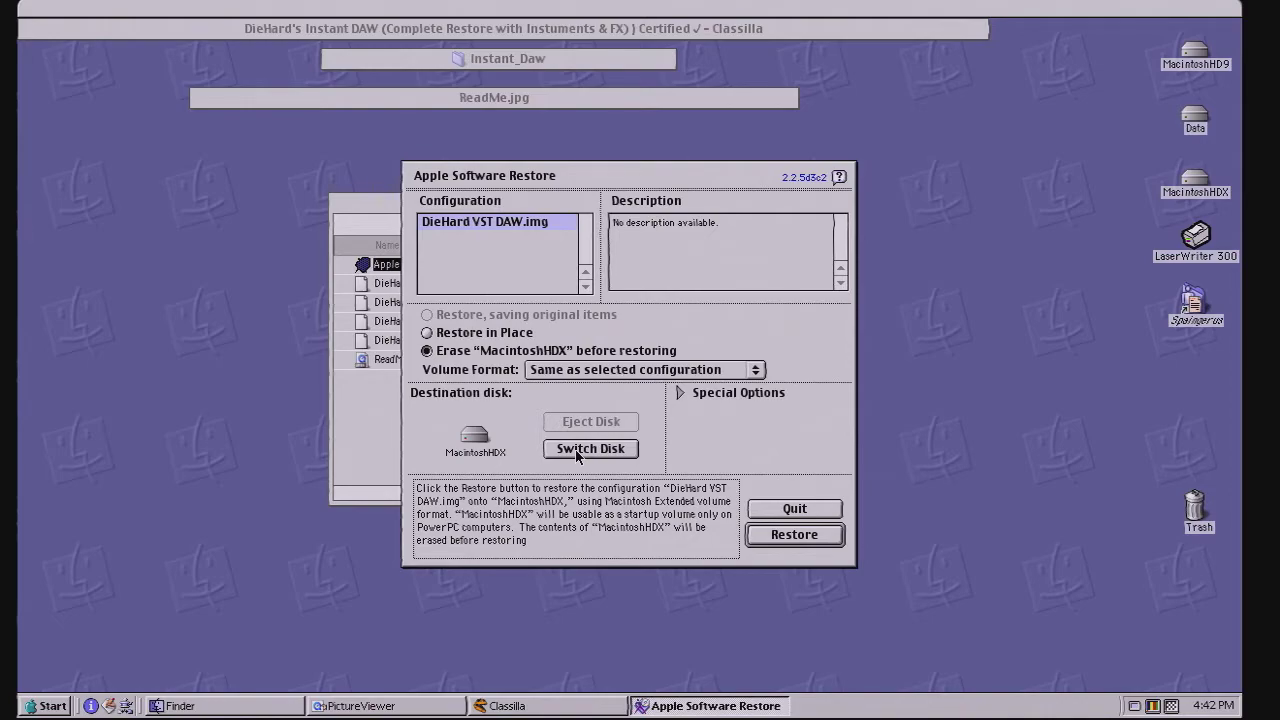
Cycle the restore destination disk through MacintoshHD9 and Data, returning to MacintoshHDX.
left_click(575, 449)
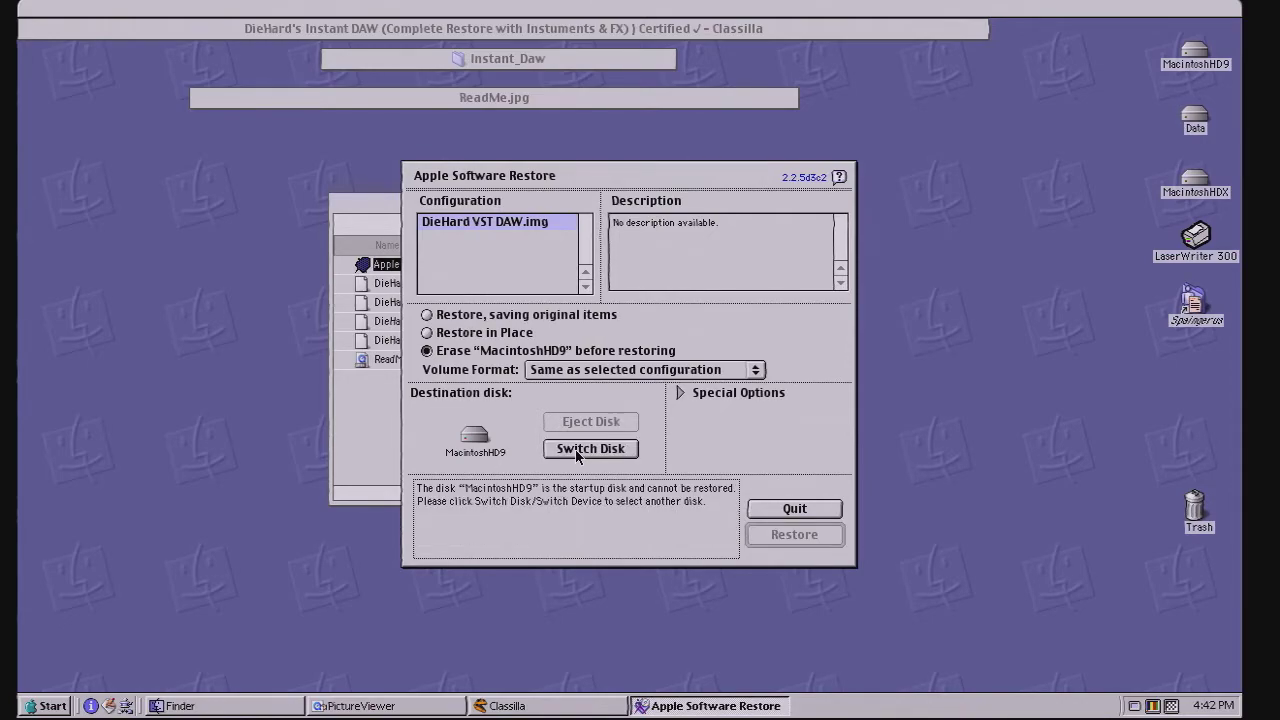
left_click(575, 449)
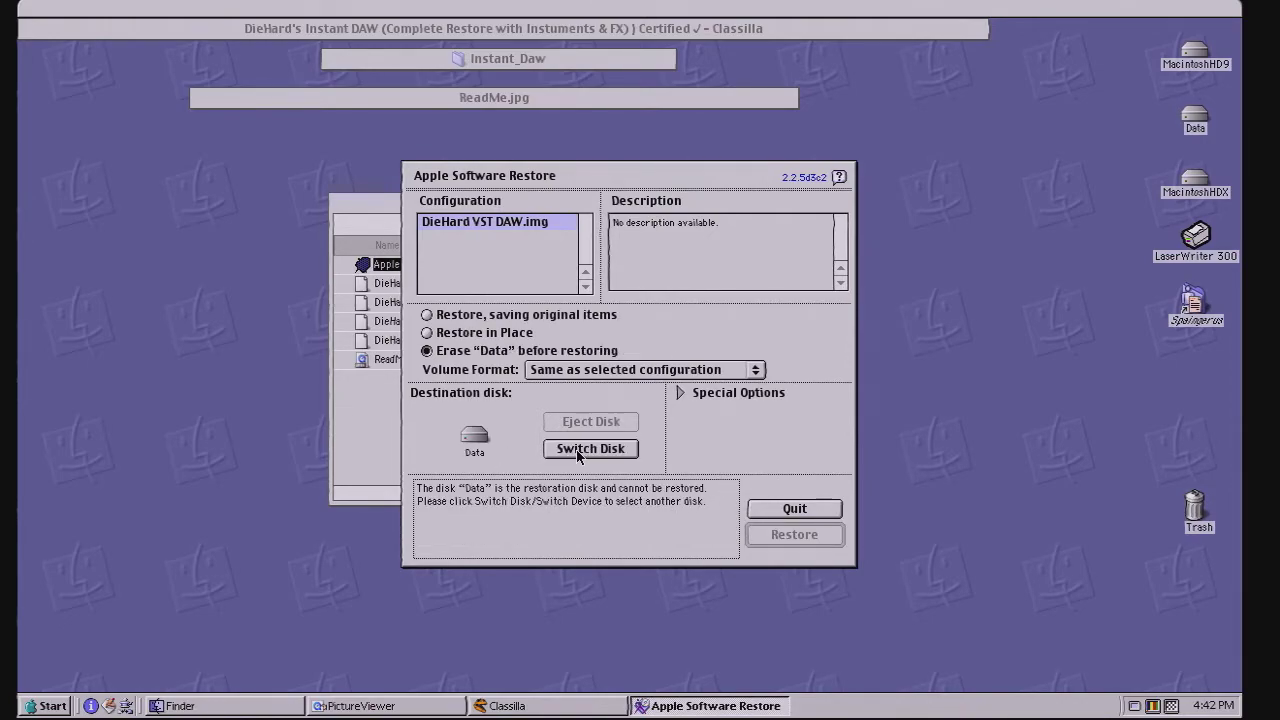
left_click(578, 449)
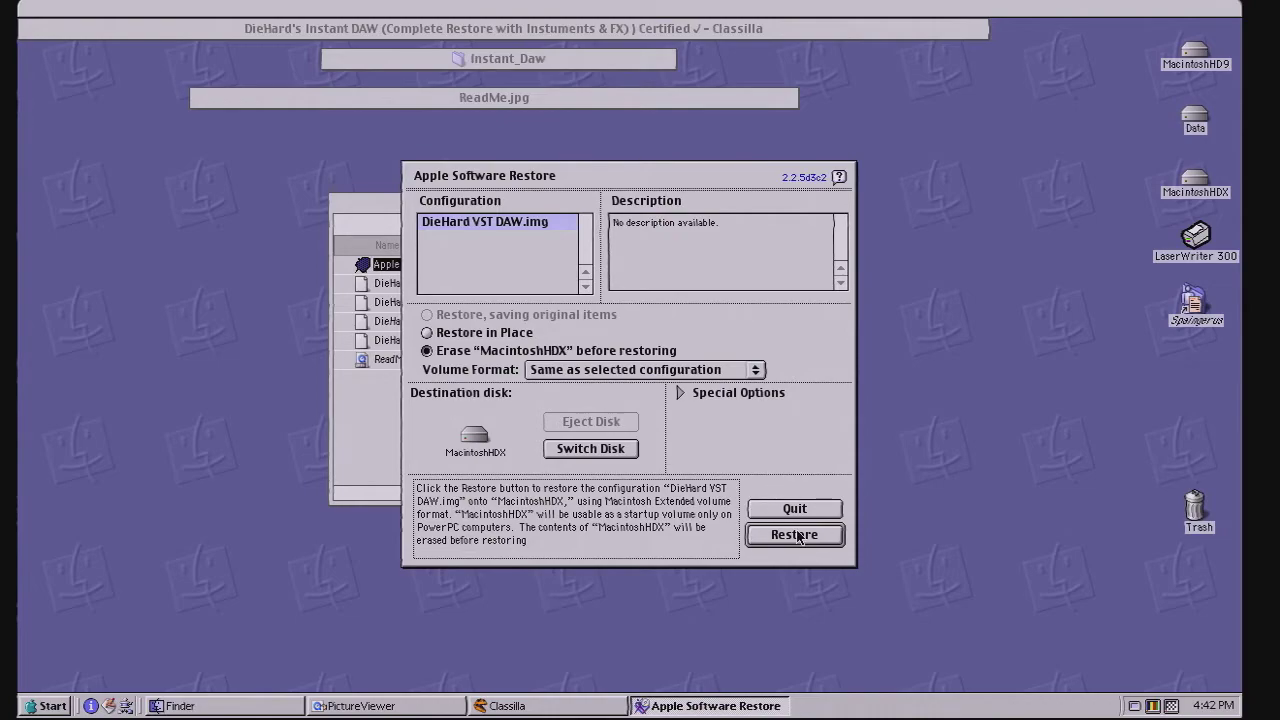
Set the destination disk to MacintoshHD9 and go through its restore modes, ending on erasing the disk before restoring.
left_click(583, 449)
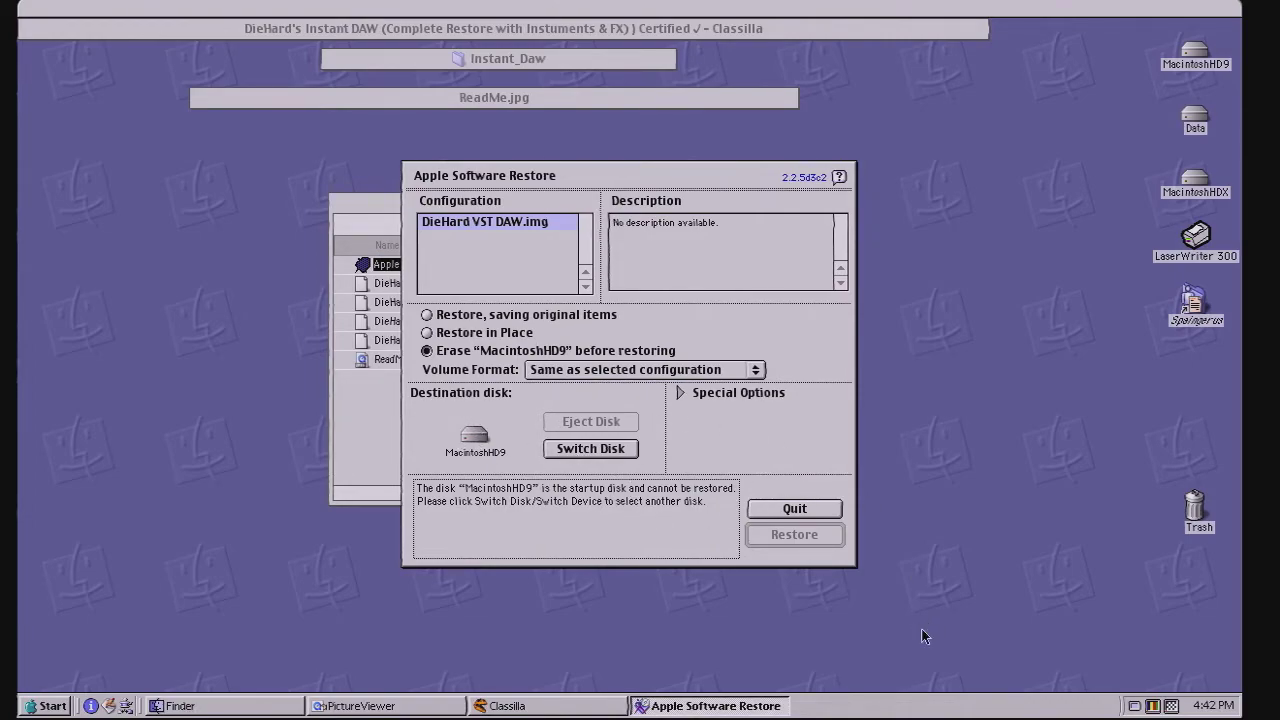
left_click(426, 334)
left_click(427, 351)
left_click(426, 315)
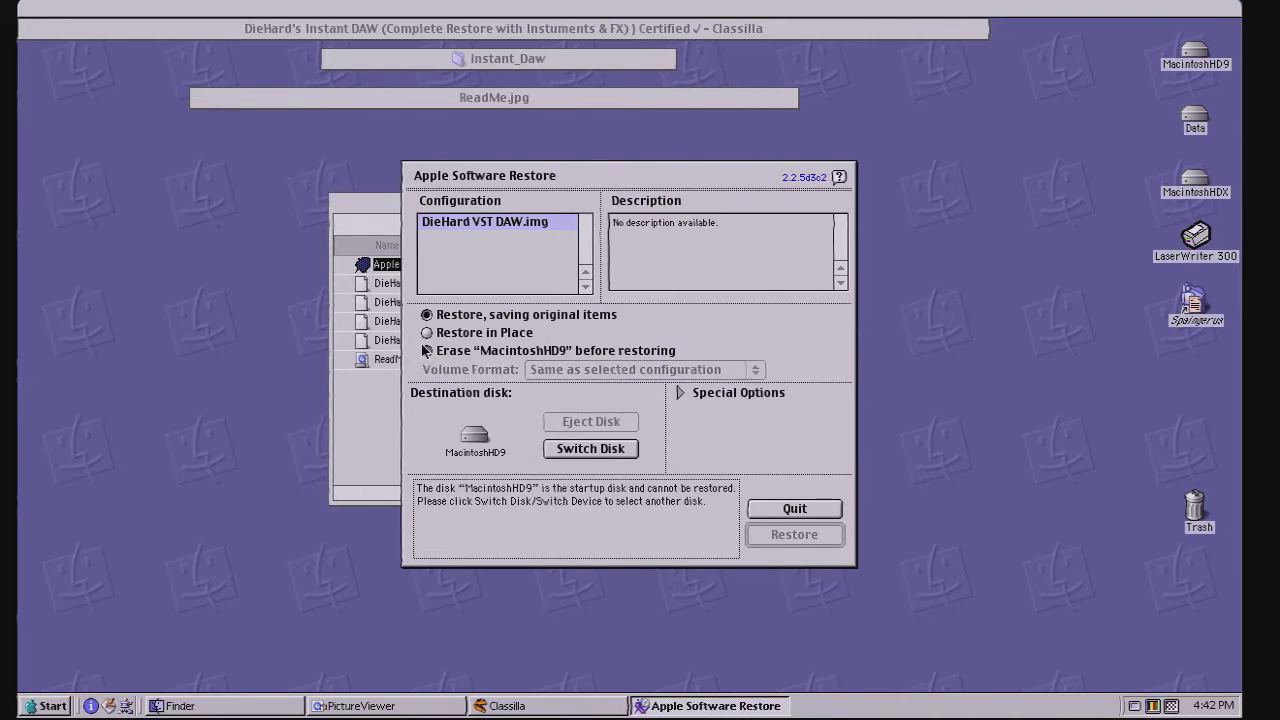
left_click(427, 351)
Switch the destination to Data and compare Restore in Place, saving original items and erasing, ending on erasing before restoring.
left_click(571, 450)
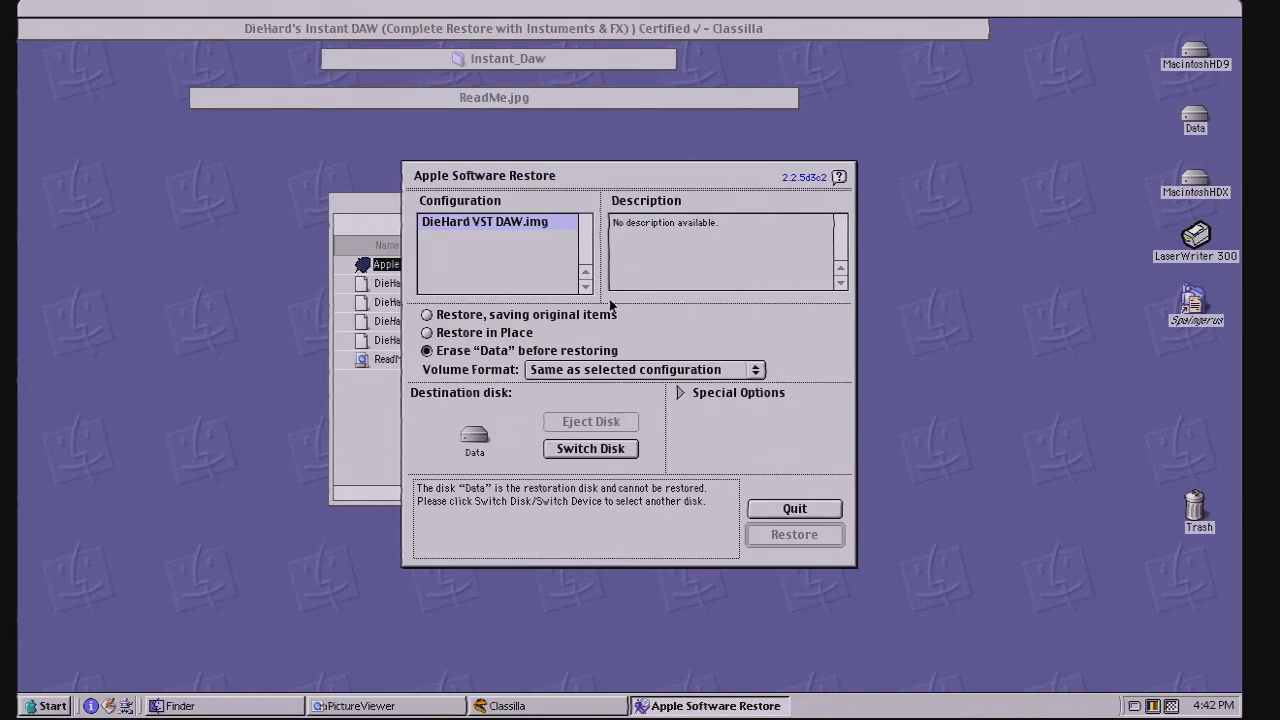
left_click(428, 334)
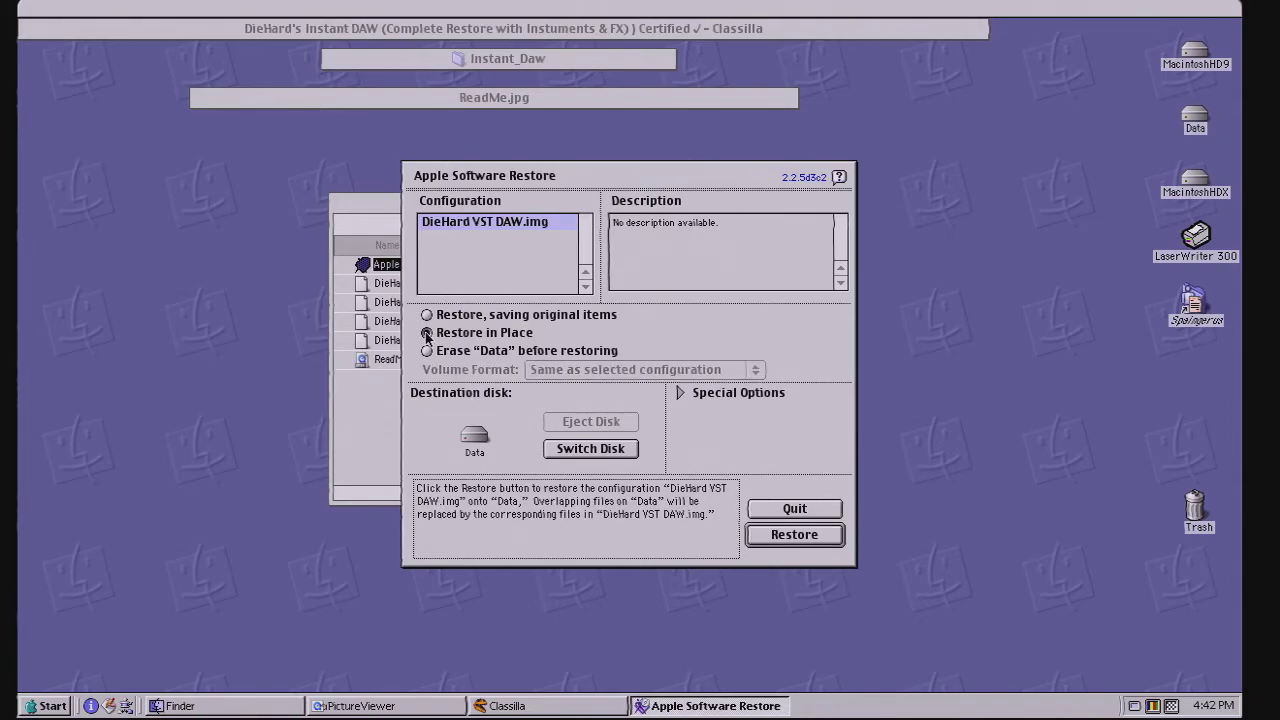
left_click(426, 315)
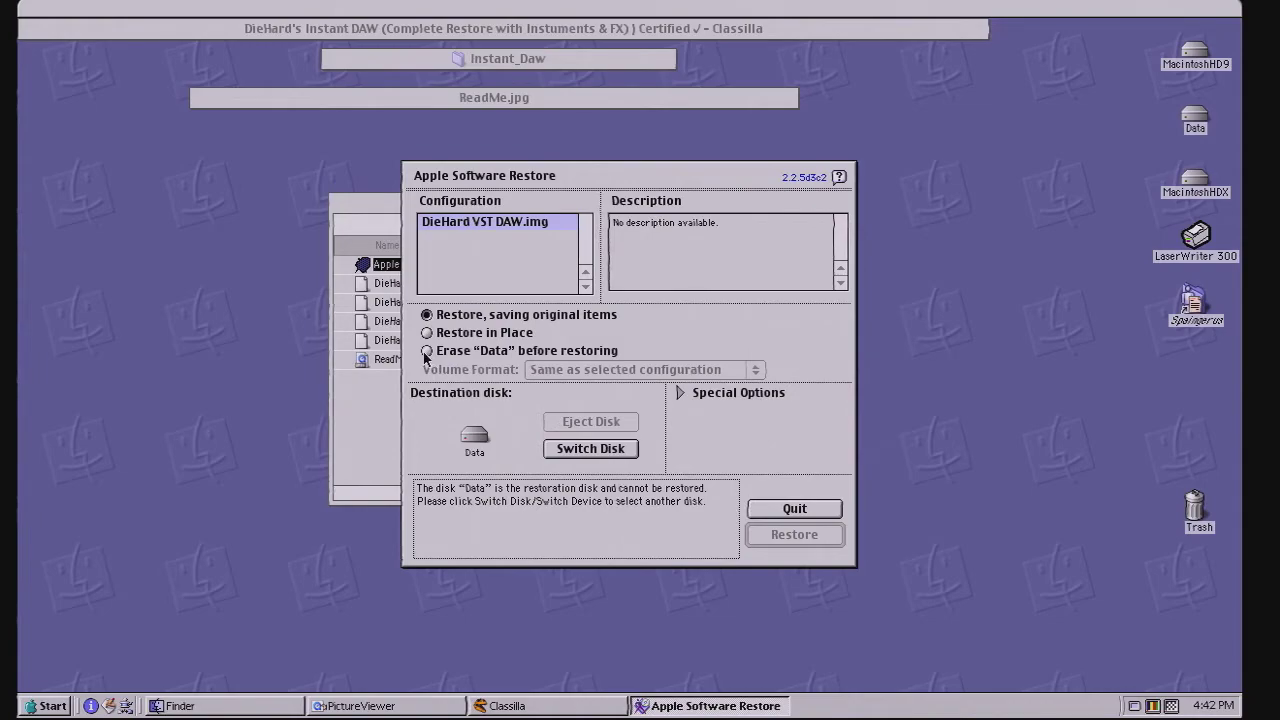
left_click(427, 351)
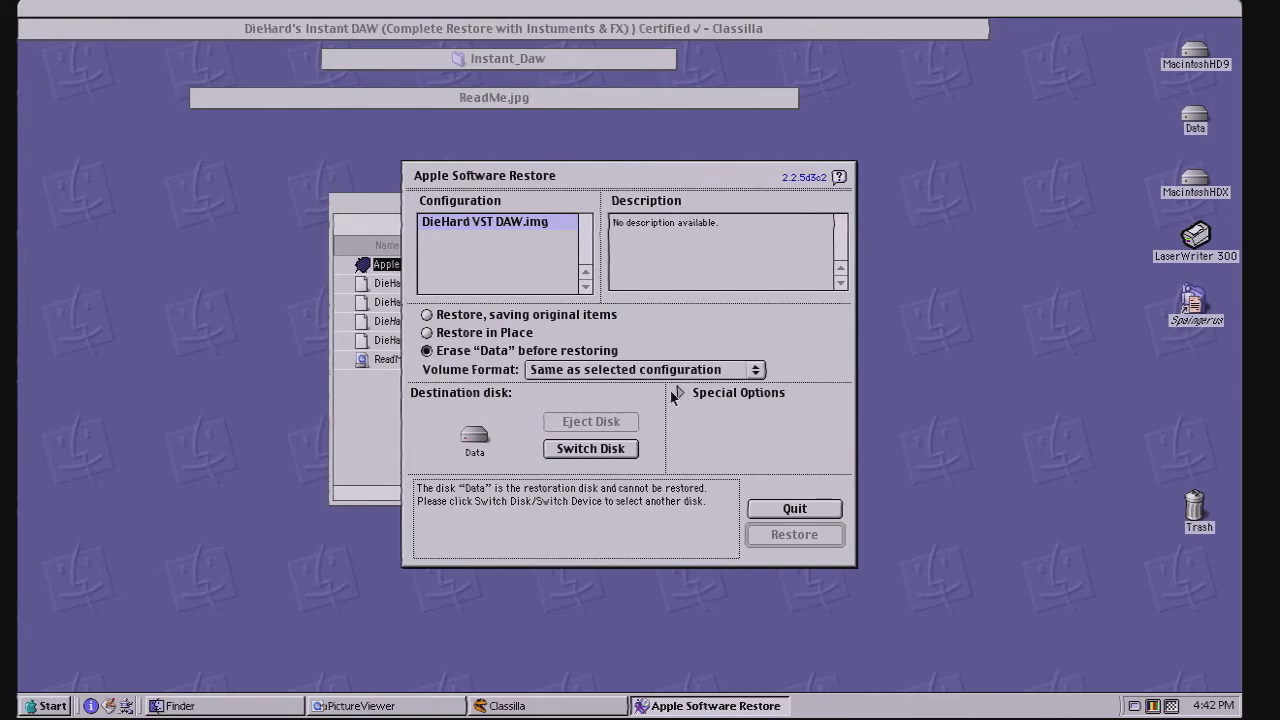
left_click(427, 333)
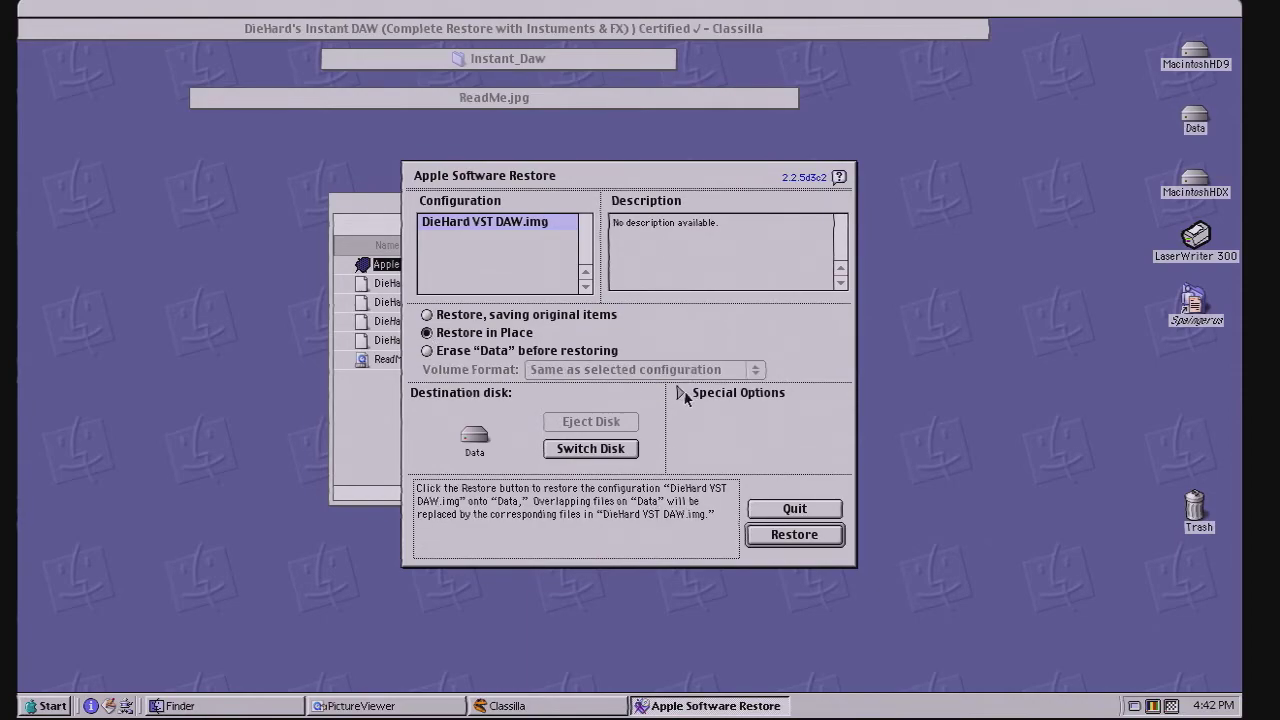
left_click(427, 315)
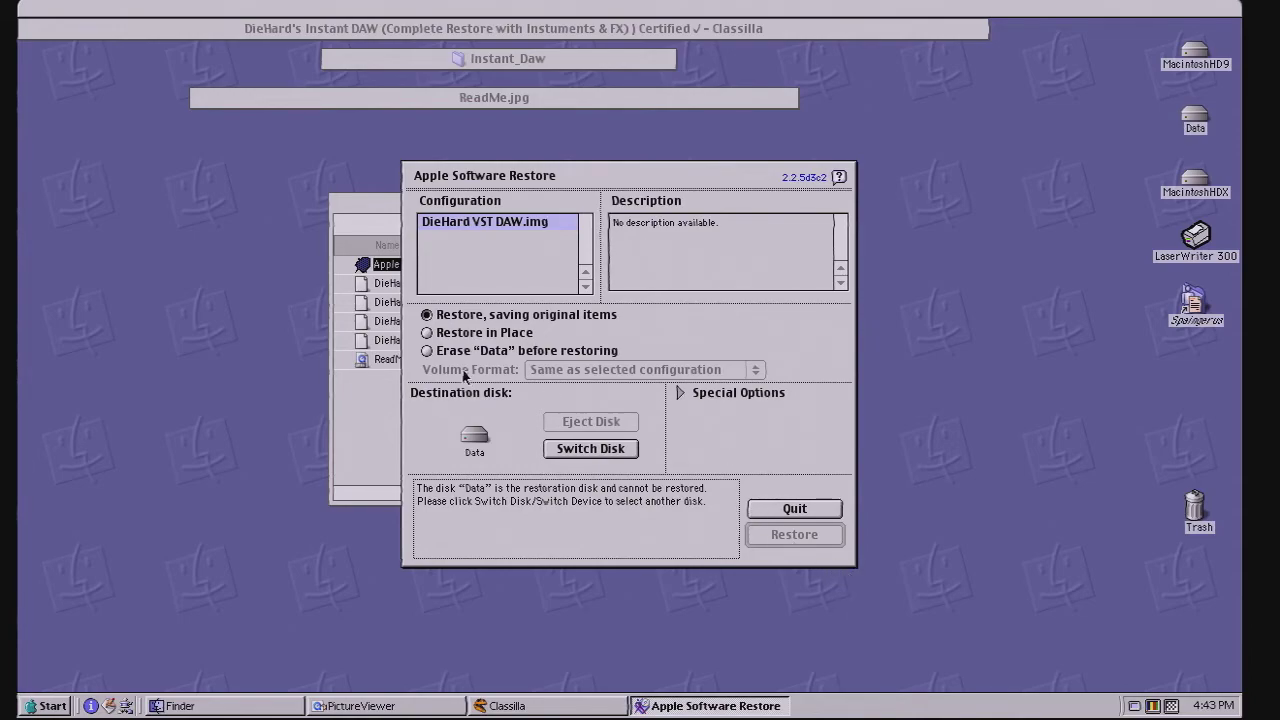
left_click(435, 354)
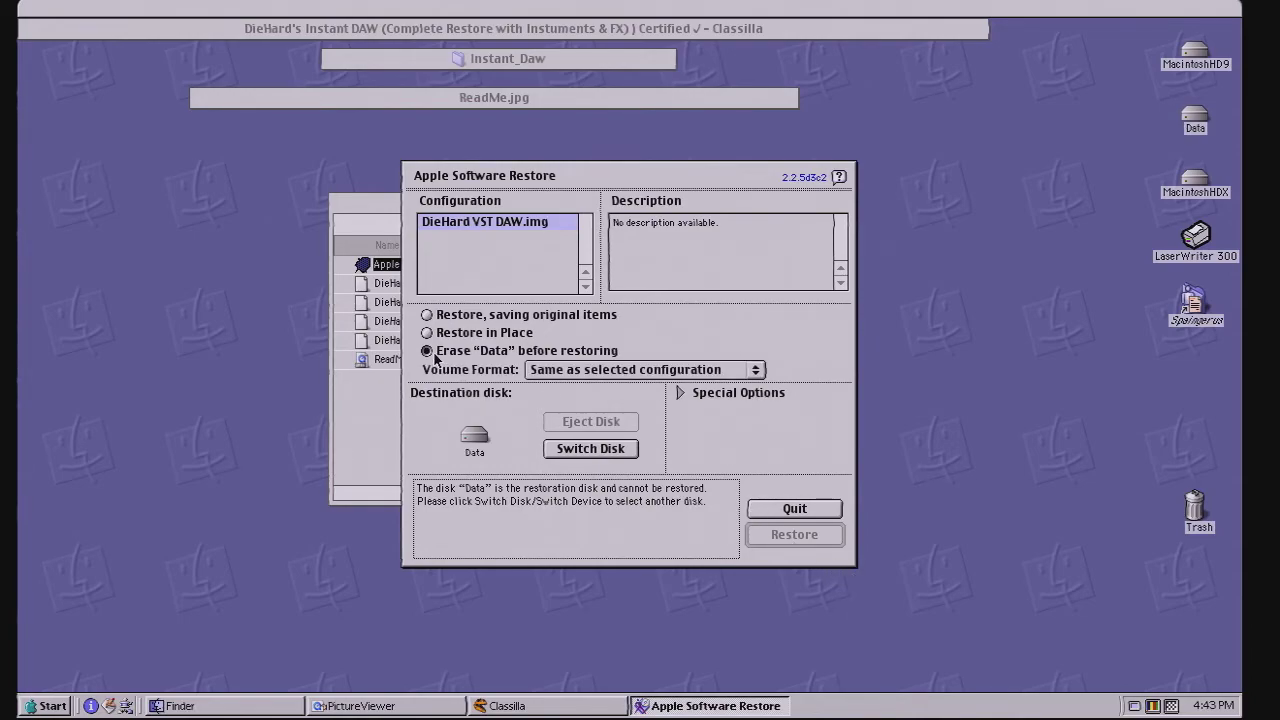